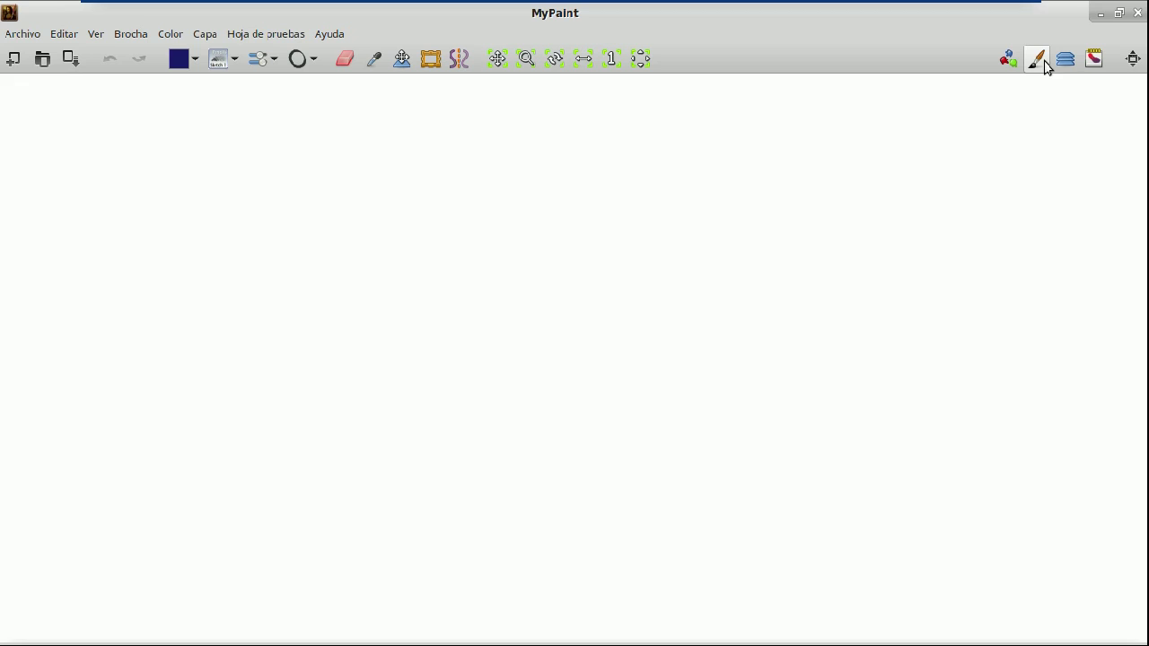
# Choose the Sketch 1 brush from Conjunto#1 and set the brush colour to a dark orange-brown
pyautogui.click(1038, 60)
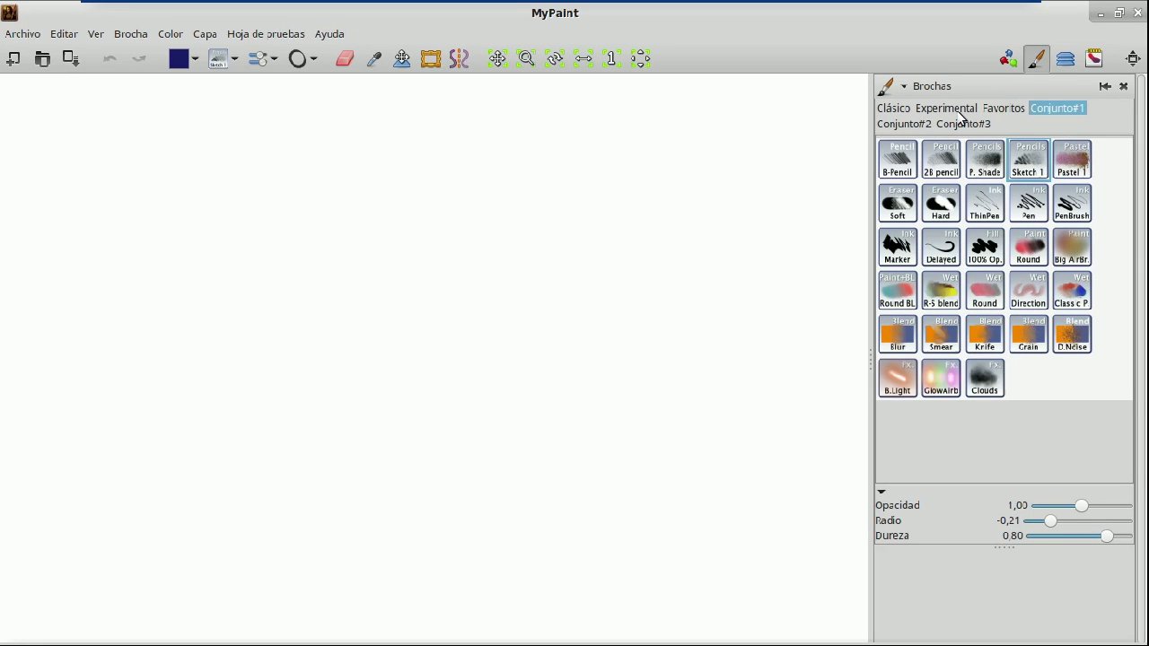
pyautogui.click(1027, 166)
pyautogui.click(191, 59)
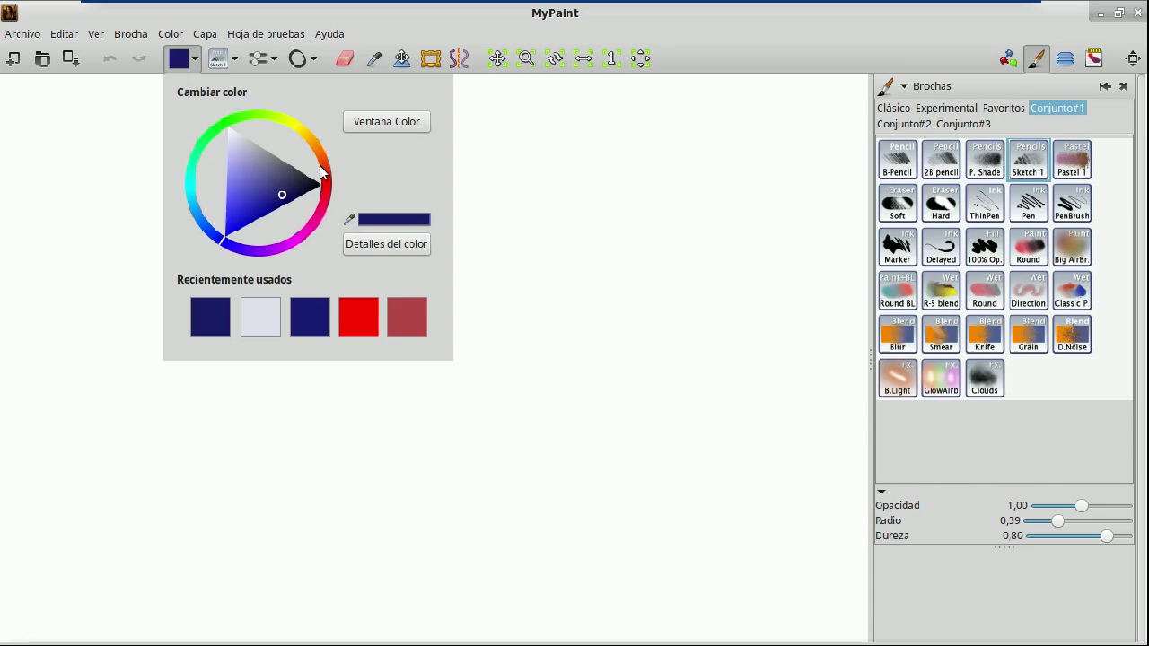
pyautogui.click(309, 134)
pyautogui.moveTo(308, 134); pyautogui.dragTo(308, 136)
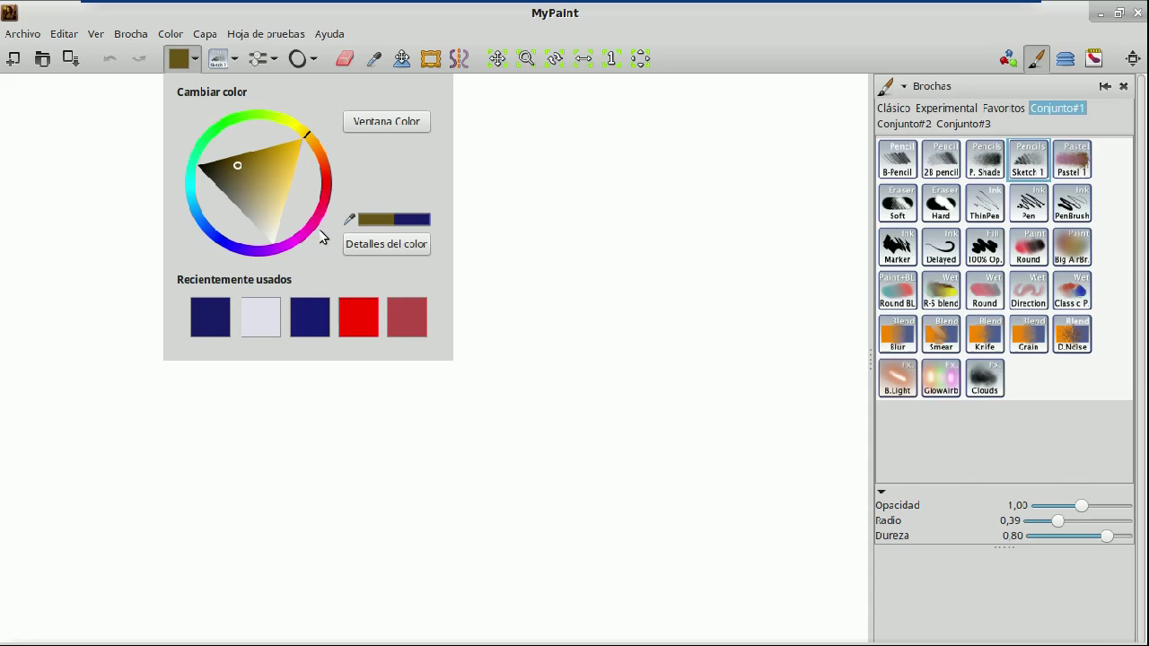
pyautogui.click(252, 157)
pyautogui.moveTo(315, 138); pyautogui.dragTo(315, 143)
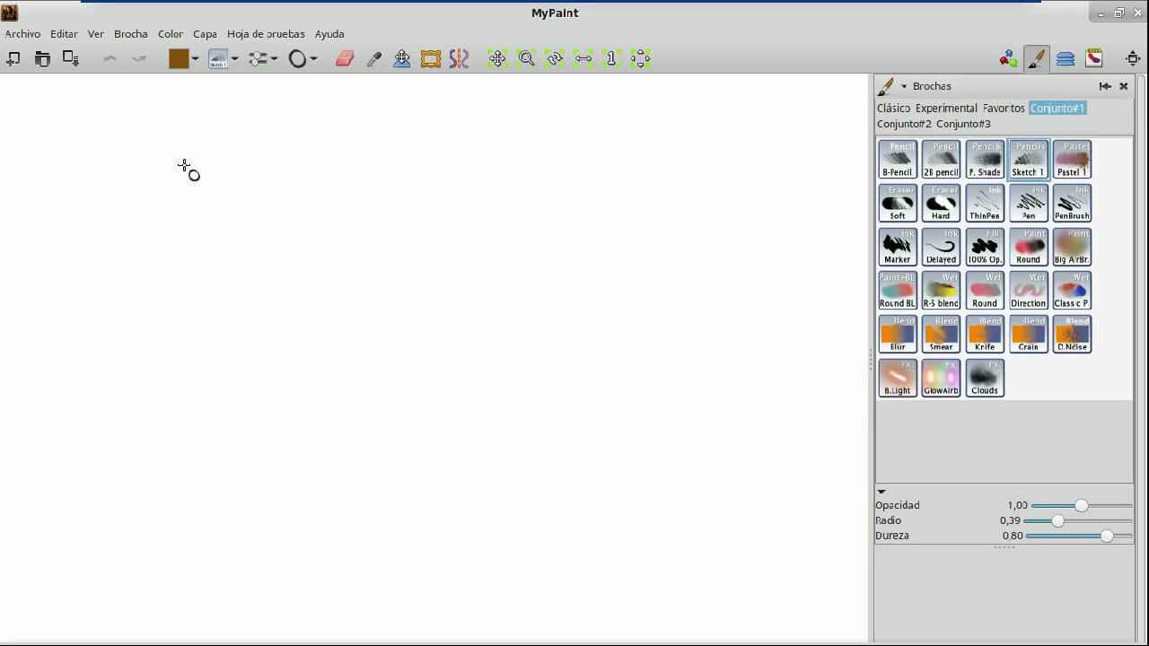
# Set the line mode to Mano alzada and paint a long freehand zigzag down the empty canvas
pyautogui.click(302, 70)
pyautogui.click(314, 59)
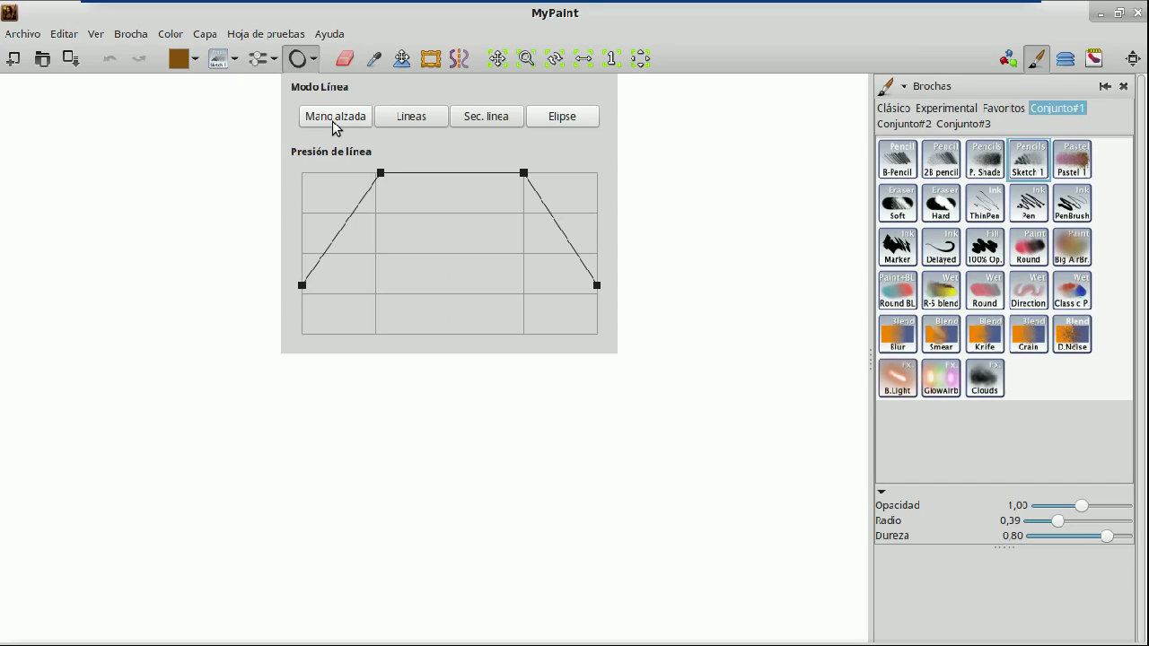
pyautogui.click(315, 123)
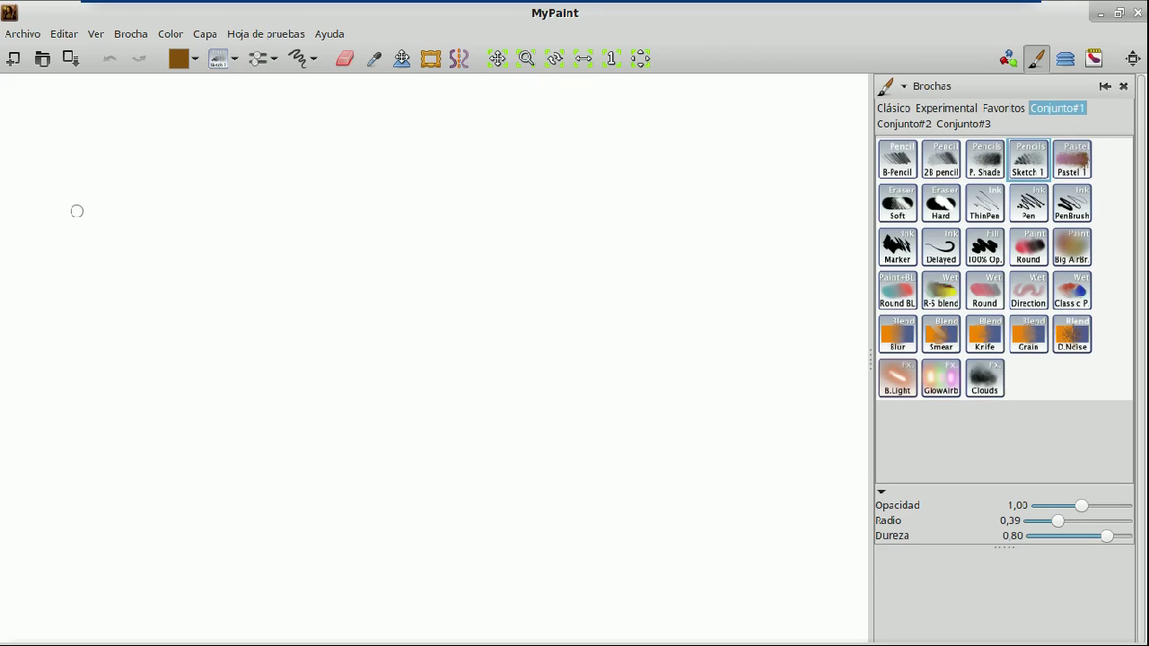
pyautogui.moveTo(146, 155)
pyautogui.mouseDown()
pyautogui.moveTo(87, 207)
pyautogui.moveTo(121, 206)
pyautogui.moveTo(176, 178)
pyautogui.moveTo(162, 217)
pyautogui.moveTo(118, 260)
pyautogui.moveTo(205, 233)
pyautogui.moveTo(149, 318)
pyautogui.moveTo(249, 299)
pyautogui.moveTo(163, 345)
pyautogui.moveTo(223, 347)
pyautogui.moveTo(232, 390)
pyautogui.moveTo(180, 443)
pyautogui.moveTo(298, 403)
pyautogui.moveTo(176, 477)
pyautogui.moveTo(257, 481)
pyautogui.moveTo(275, 502)
pyautogui.moveTo(210, 542)
pyautogui.moveTo(346, 508)
pyautogui.mouseUp()
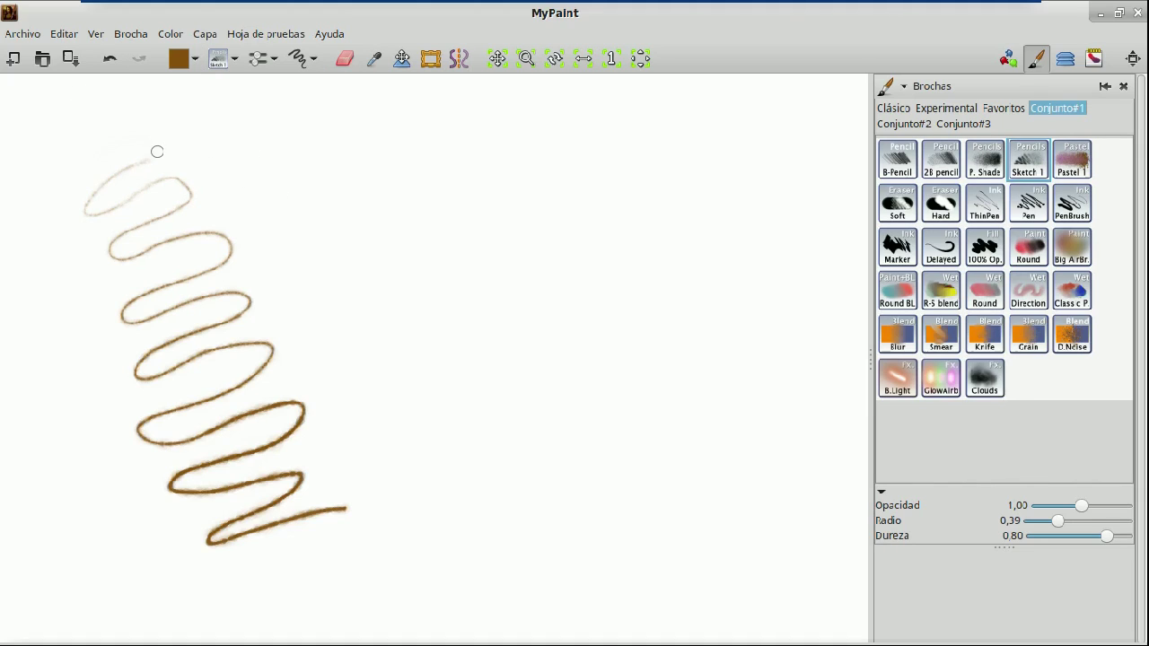
# Mark two small crosses above the zigzag and connect them with a freehand stroke and a straight line
pyautogui.moveTo(149, 158); pyautogui.dragTo(162, 160)
pyautogui.moveTo(555, 101)
pyautogui.mouseDown()
pyautogui.moveTo(571, 115)
pyautogui.moveTo(554, 115)
pyautogui.mouseUp()
pyautogui.moveTo(156, 159); pyautogui.dragTo(553, 108)
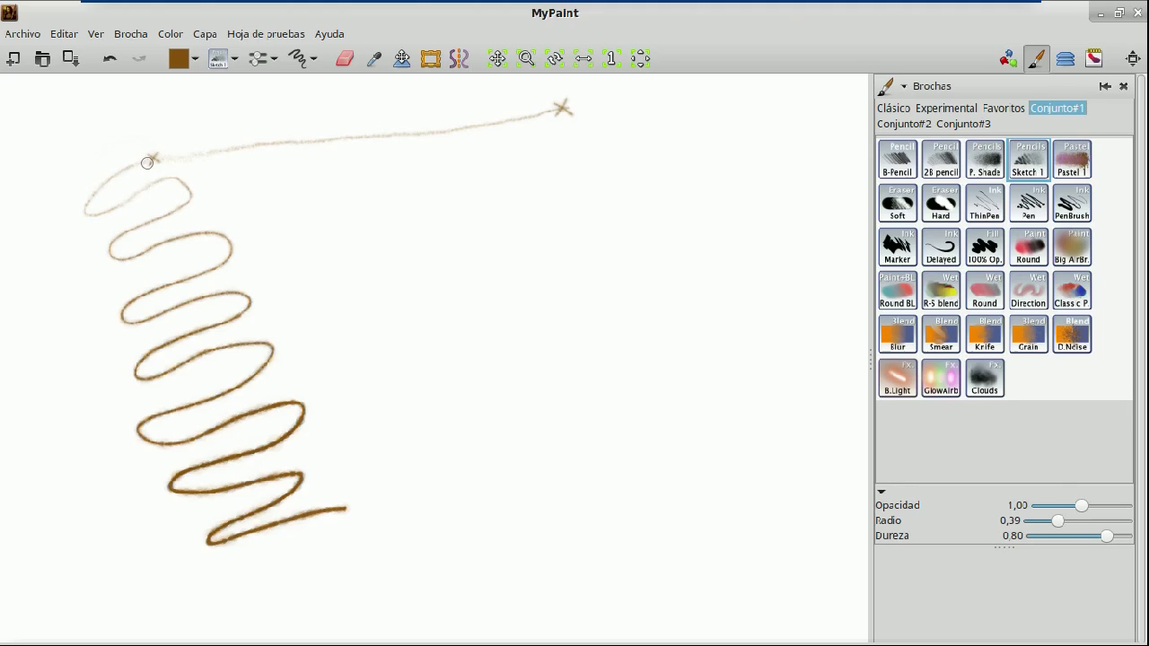
pyautogui.press('shift')
pyautogui.moveTo(153, 158)
pyautogui.mouseDown()
pyautogui.moveTo(244, 135)
pyautogui.moveTo(564, 108)
pyautogui.mouseUp()
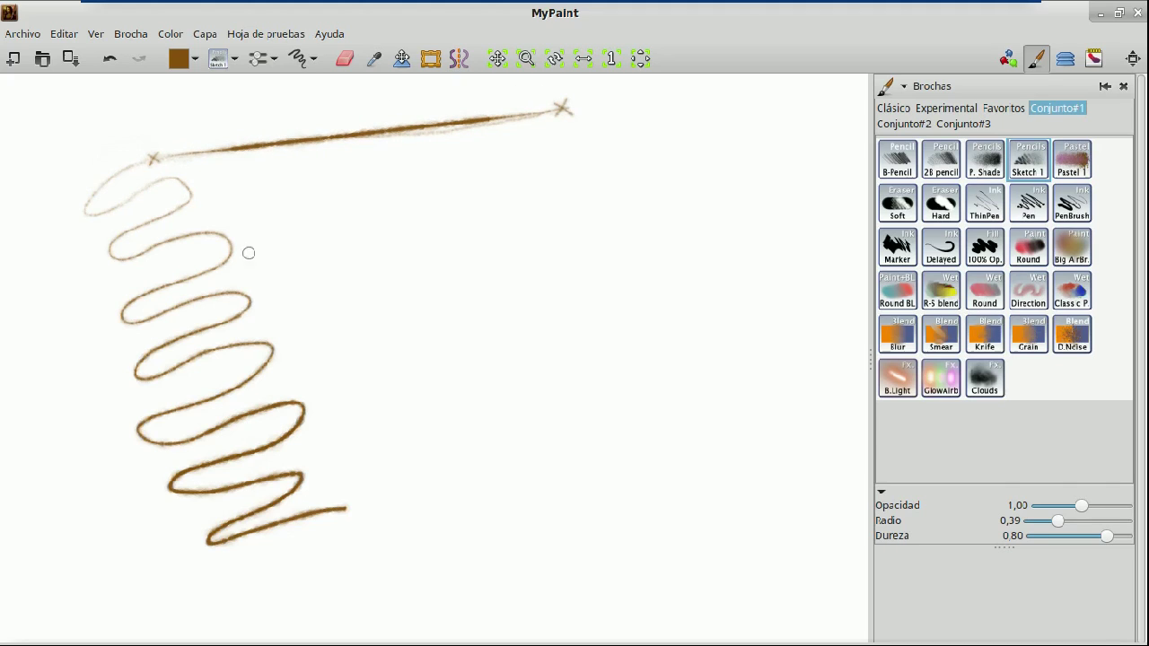
# With the 2B pencil brush, join two crosses beside the zigzag with a straight line and add a horizontal straight line
pyautogui.click(939, 161)
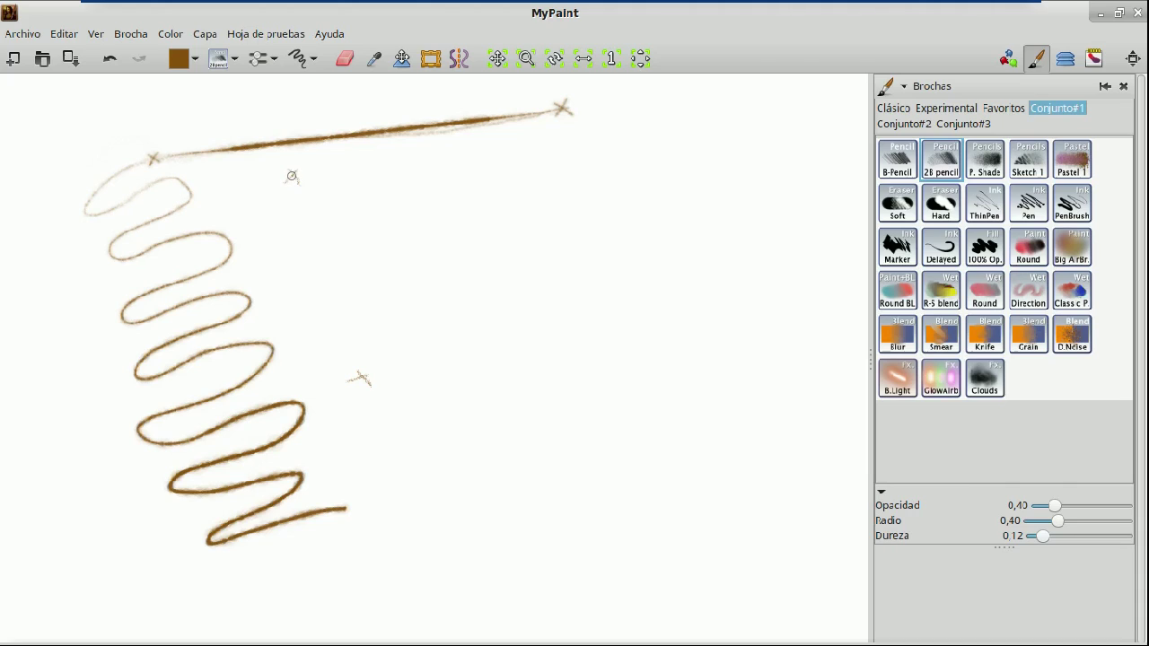
pyautogui.press('l')
pyautogui.moveTo(293, 173); pyautogui.dragTo(361, 376)
pyautogui.press('b')
pyautogui.press('shift')
pyautogui.moveTo(386, 177)
pyautogui.mouseDown()
pyautogui.moveTo(649, 159)
pyautogui.moveTo(563, 260)
pyautogui.moveTo(454, 271)
pyautogui.moveTo(588, 178)
pyautogui.moveTo(683, 191)
pyautogui.moveTo(707, 167)
pyautogui.mouseUp()
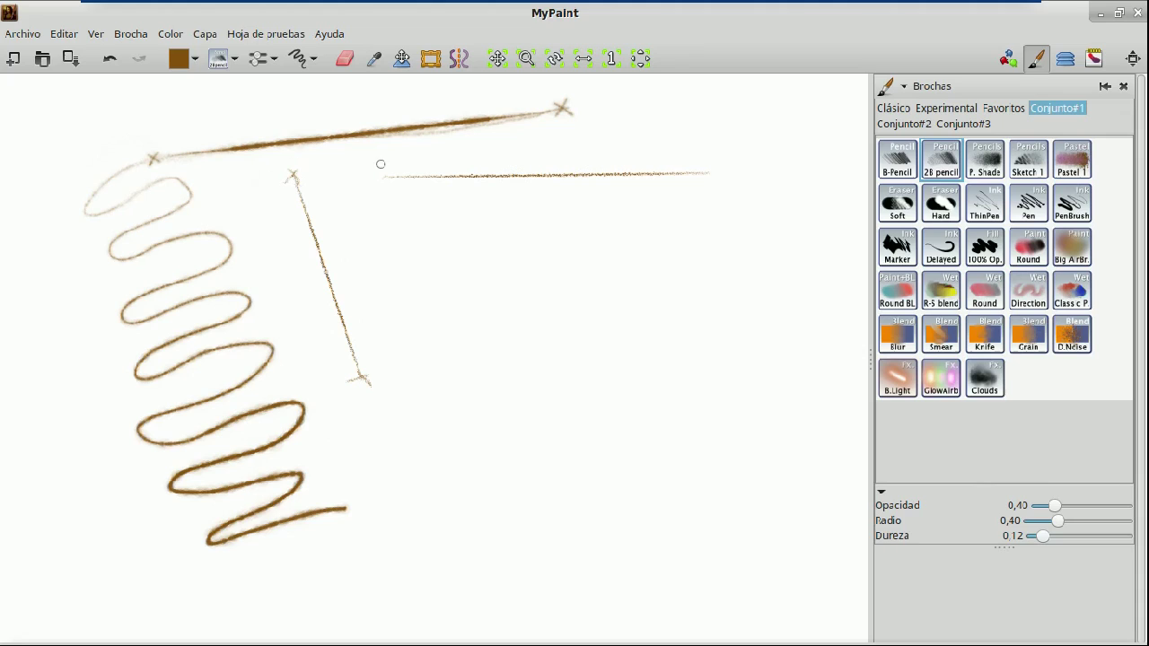
# Sketch small freehand loops at both ends of the horizontal line and alternately above and below it
pyautogui.moveTo(393, 162)
pyautogui.mouseDown()
pyautogui.moveTo(390, 180)
pyautogui.moveTo(414, 173)
pyautogui.moveTo(498, 202)
pyautogui.mouseUp()
pyautogui.moveTo(597, 182)
pyautogui.mouseDown()
pyautogui.moveTo(572, 195)
pyautogui.moveTo(566, 183)
pyautogui.mouseUp()
pyautogui.moveTo(672, 153); pyautogui.dragTo(630, 154)
pyautogui.moveTo(528, 156); pyautogui.dragTo(547, 153)
pyautogui.moveTo(729, 164)
pyautogui.mouseDown()
pyautogui.moveTo(709, 180)
pyautogui.moveTo(741, 168)
pyautogui.mouseUp()
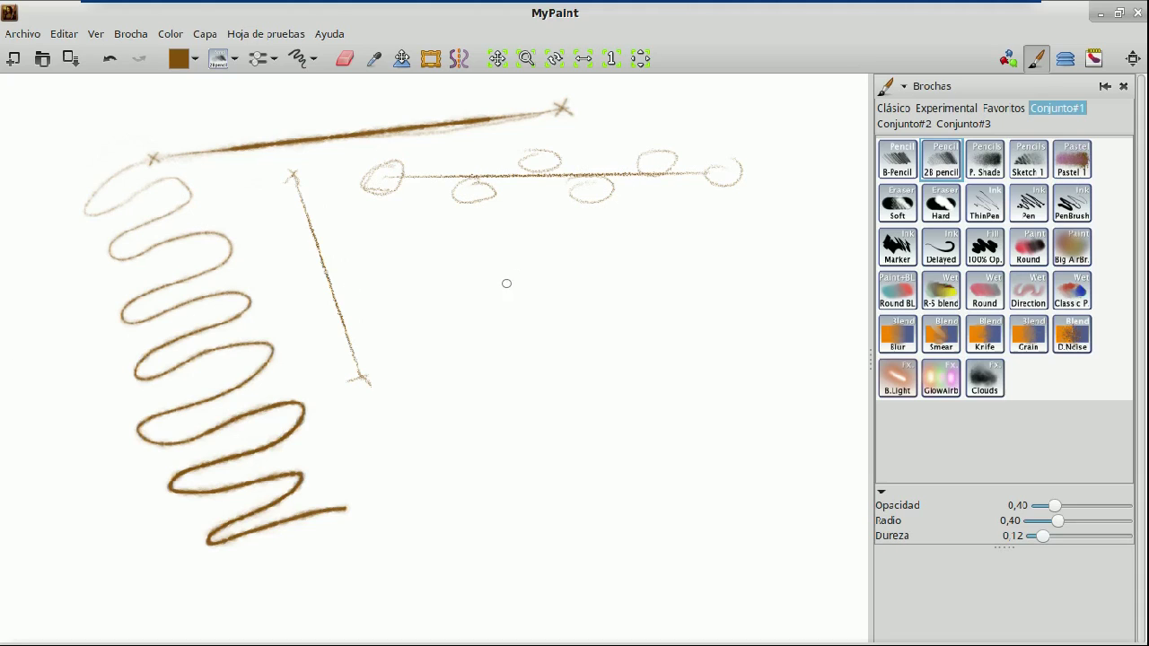
# Paint loose freehand wavy strokes running diagonally down the empty area below the looped line
pyautogui.moveTo(365, 234)
pyautogui.mouseDown()
pyautogui.moveTo(400, 223)
pyautogui.moveTo(398, 240)
pyautogui.moveTo(351, 268)
pyautogui.moveTo(437, 239)
pyautogui.moveTo(372, 313)
pyautogui.moveTo(476, 260)
pyautogui.moveTo(500, 273)
pyautogui.moveTo(462, 313)
pyautogui.moveTo(523, 270)
pyautogui.moveTo(561, 266)
pyautogui.moveTo(485, 304)
pyautogui.moveTo(445, 345)
pyautogui.moveTo(506, 317)
pyautogui.moveTo(581, 307)
pyautogui.moveTo(497, 341)
pyautogui.moveTo(519, 356)
pyautogui.mouseUp()
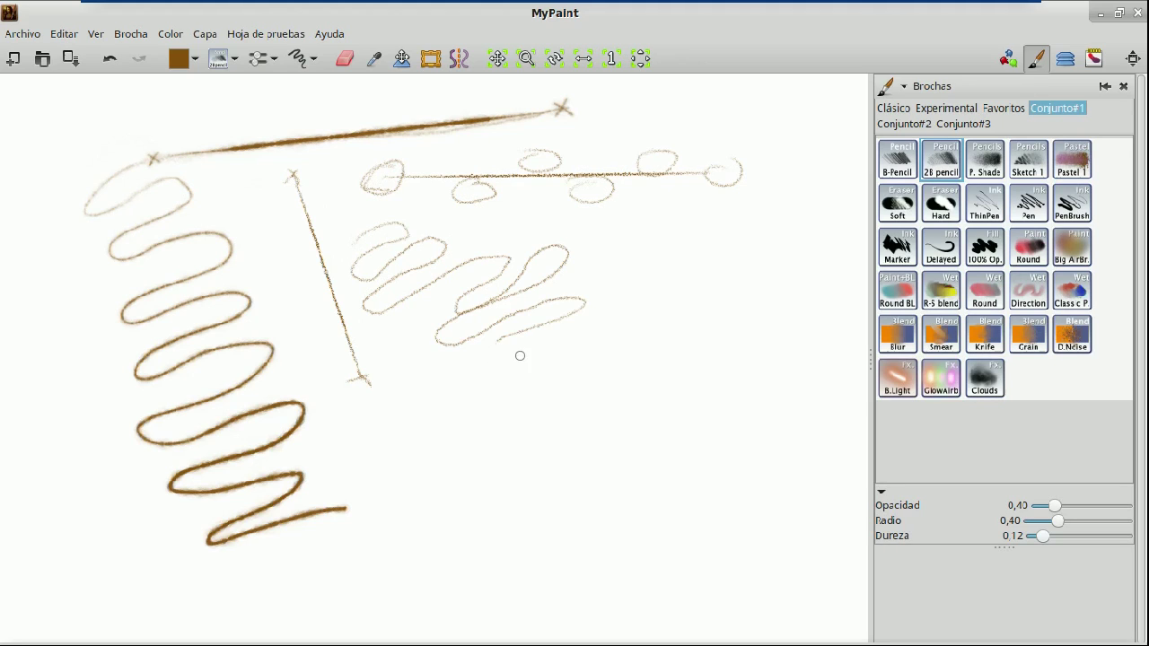
pyautogui.moveTo(441, 414)
pyautogui.mouseDown()
pyautogui.moveTo(586, 365)
pyautogui.moveTo(653, 391)
pyautogui.moveTo(544, 416)
pyautogui.moveTo(482, 453)
pyautogui.moveTo(536, 471)
pyautogui.moveTo(656, 419)
pyautogui.moveTo(614, 458)
pyautogui.moveTo(508, 500)
pyautogui.moveTo(554, 503)
pyautogui.moveTo(652, 453)
pyautogui.moveTo(683, 467)
pyautogui.moveTo(516, 527)
pyautogui.moveTo(606, 493)
pyautogui.mouseUp()
pyautogui.moveTo(544, 582)
pyautogui.mouseDown()
pyautogui.moveTo(653, 510)
pyautogui.moveTo(734, 500)
pyautogui.moveTo(574, 569)
pyautogui.moveTo(573, 601)
pyautogui.moveTo(650, 551)
pyautogui.moveTo(718, 527)
pyautogui.moveTo(694, 563)
pyautogui.moveTo(591, 593)
pyautogui.moveTo(692, 576)
pyautogui.moveTo(643, 613)
pyautogui.moveTo(706, 597)
pyautogui.mouseUp()
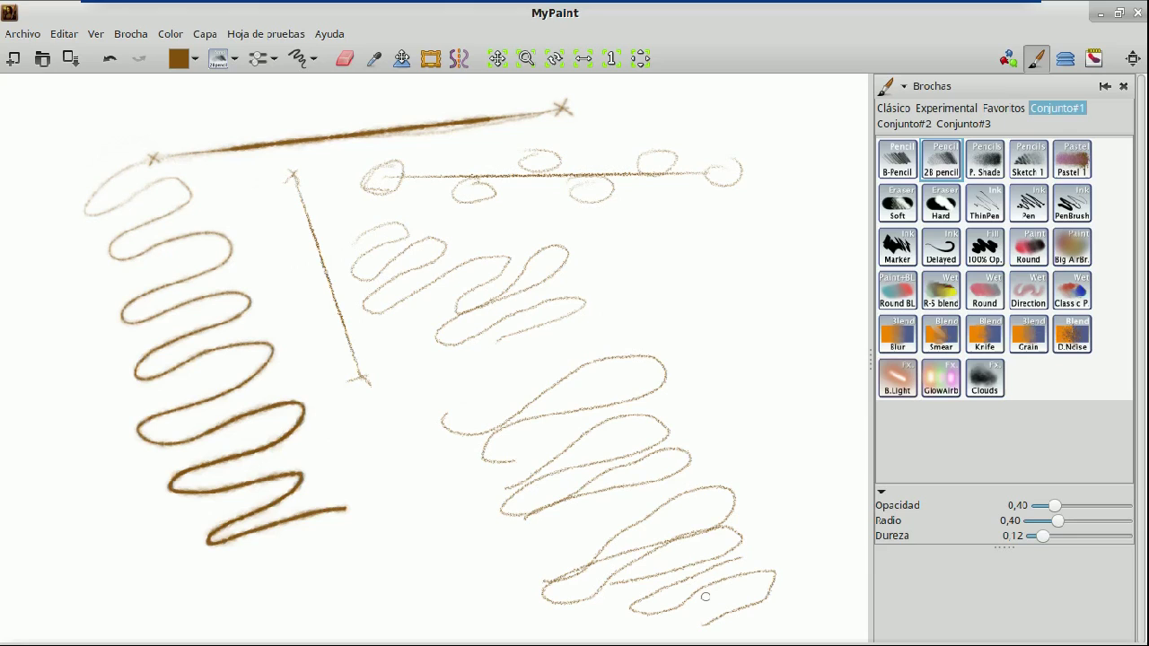
# Clear the canvas and set the line mode to Líneas
pyautogui.hscroll(5, 706, 597)
pyautogui.press('Delete')
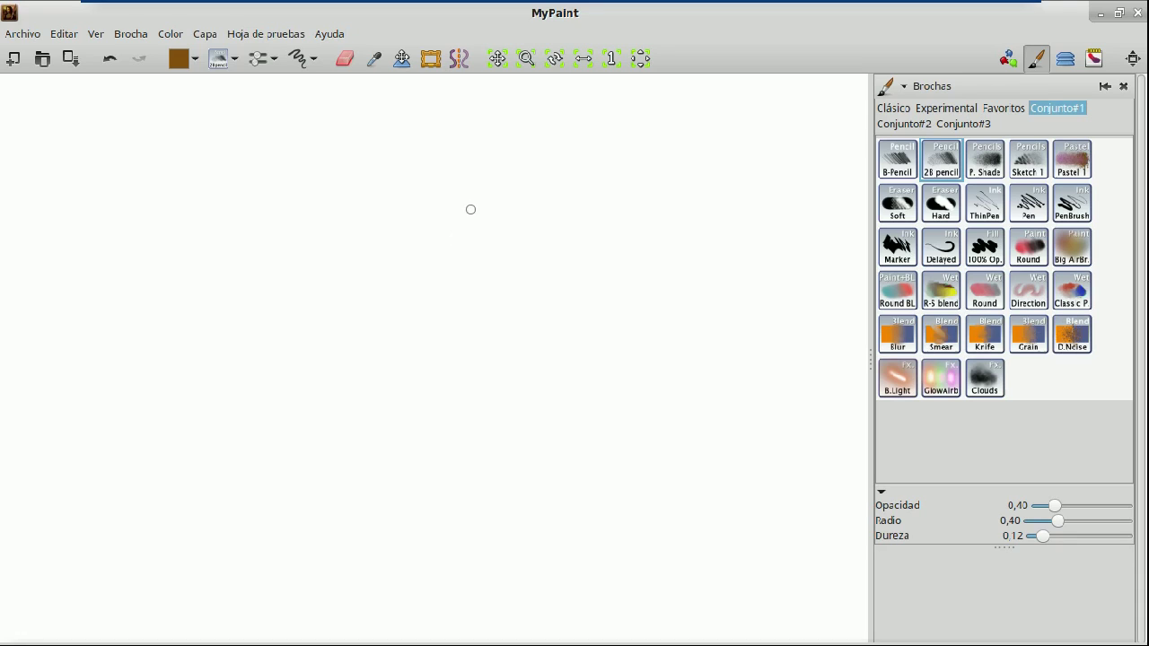
pyautogui.press('k')
pyautogui.click(308, 57)
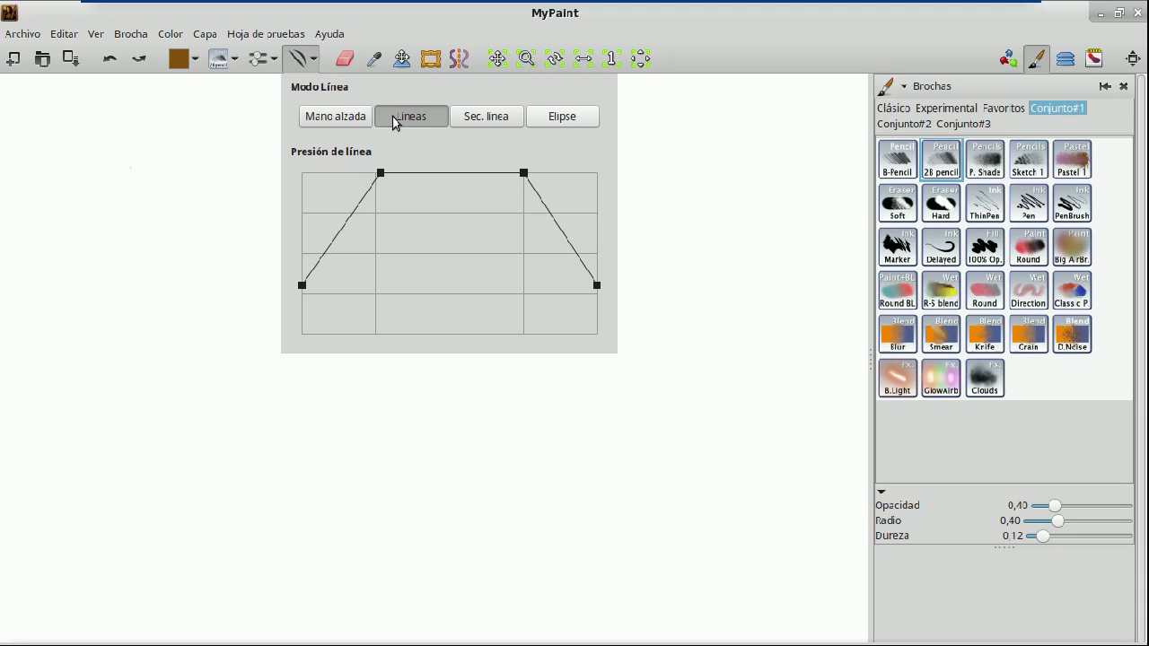
pyautogui.click(426, 116)
# Draw the back and right edges of a box's top face as straight lines, and undo the freehand left edge
pyautogui.moveTo(153, 222)
pyautogui.mouseDown()
pyautogui.moveTo(371, 205)
pyautogui.moveTo(414, 232)
pyautogui.moveTo(458, 235)
pyautogui.mouseUp()
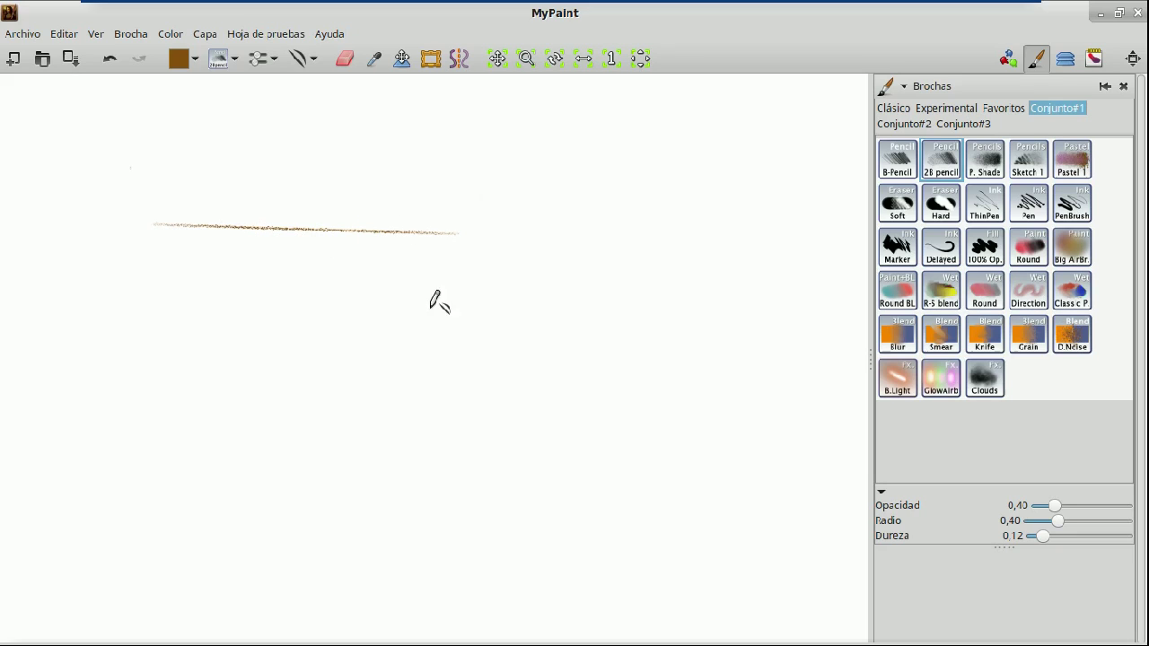
pyautogui.moveTo(458, 233); pyautogui.dragTo(302, 338)
pyautogui.moveTo(163, 225); pyautogui.dragTo(116, 256)
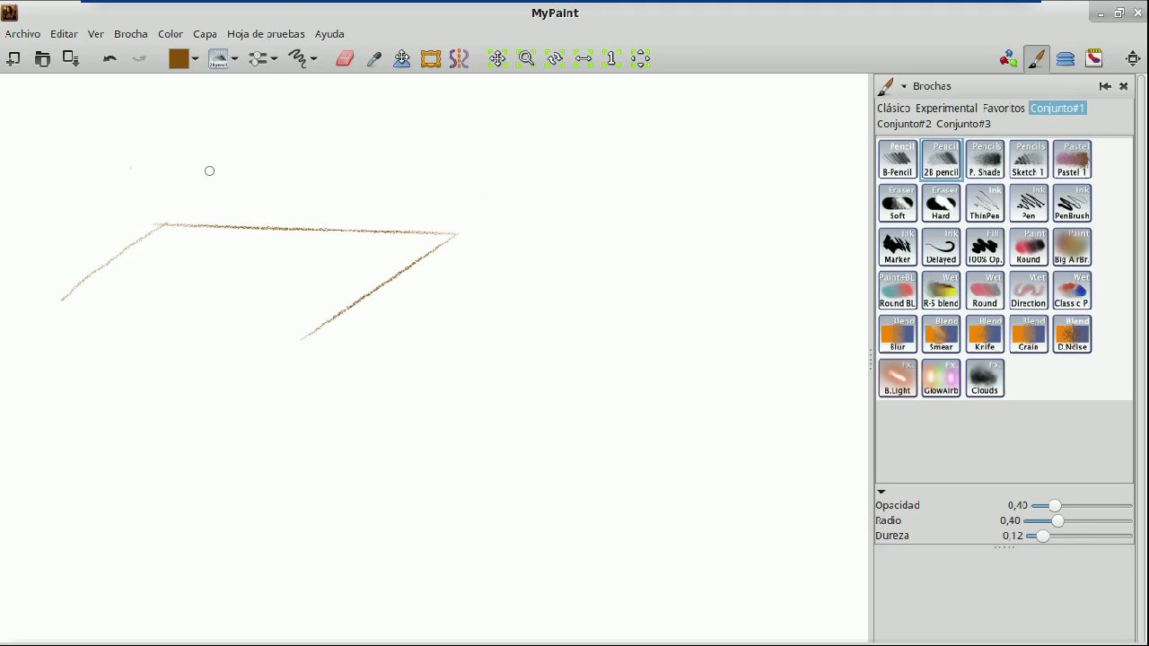
pyautogui.click(303, 61)
pyautogui.click(406, 119)
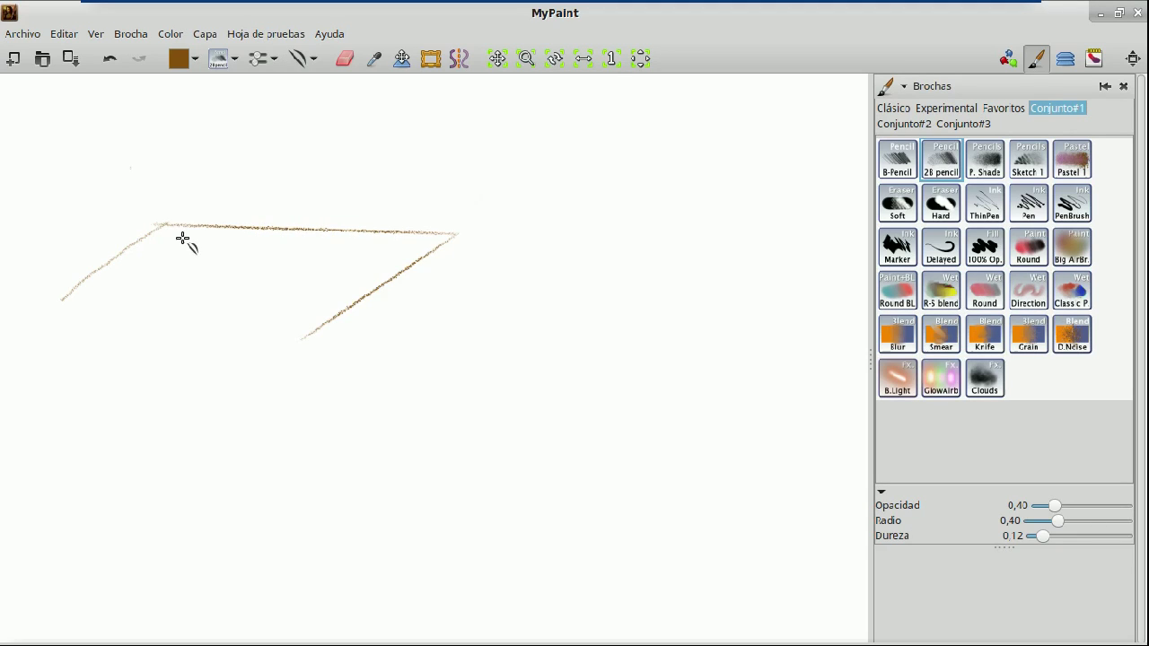
pyautogui.hotkey('ctrl', 'z')
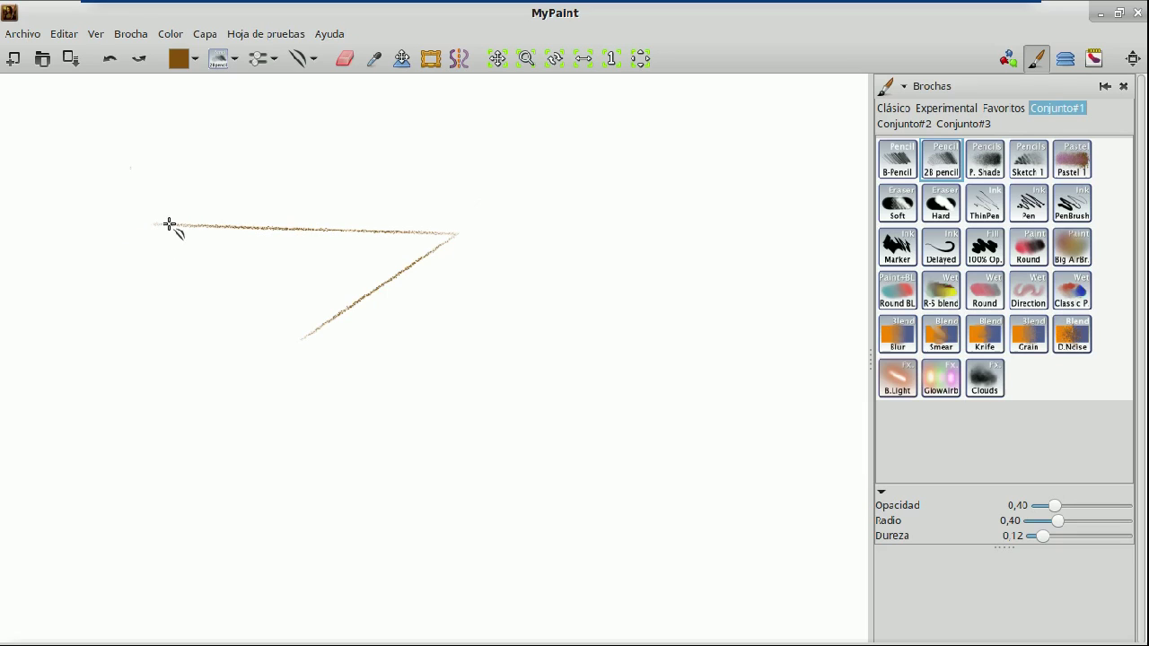
# Complete the top face with its left and front edges, add the near corner's vertical edge, and undo the stray stroke
pyautogui.moveTo(164, 225)
pyautogui.mouseDown()
pyautogui.moveTo(72, 306)
pyautogui.moveTo(309, 328)
pyautogui.moveTo(316, 453)
pyautogui.mouseUp()
pyautogui.moveTo(457, 235); pyautogui.dragTo(456, 263)
pyautogui.hotkey('ctrl', 'z')
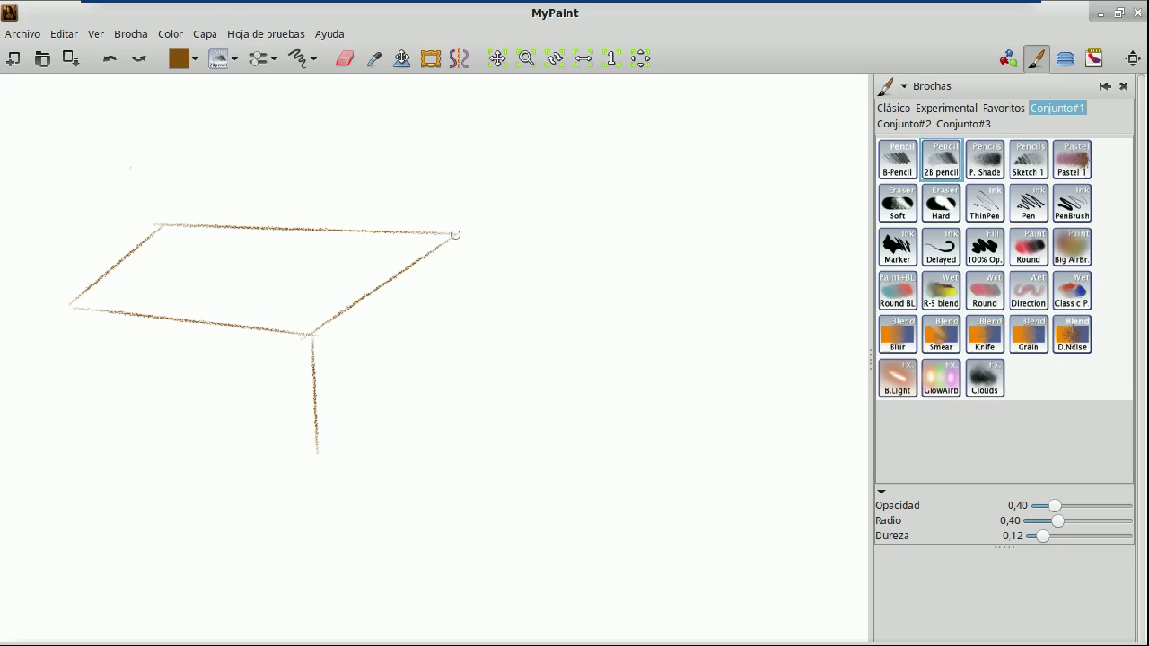
# Draw the vertical and lower edges of the box's right side with straight lines
pyautogui.click(302, 60)
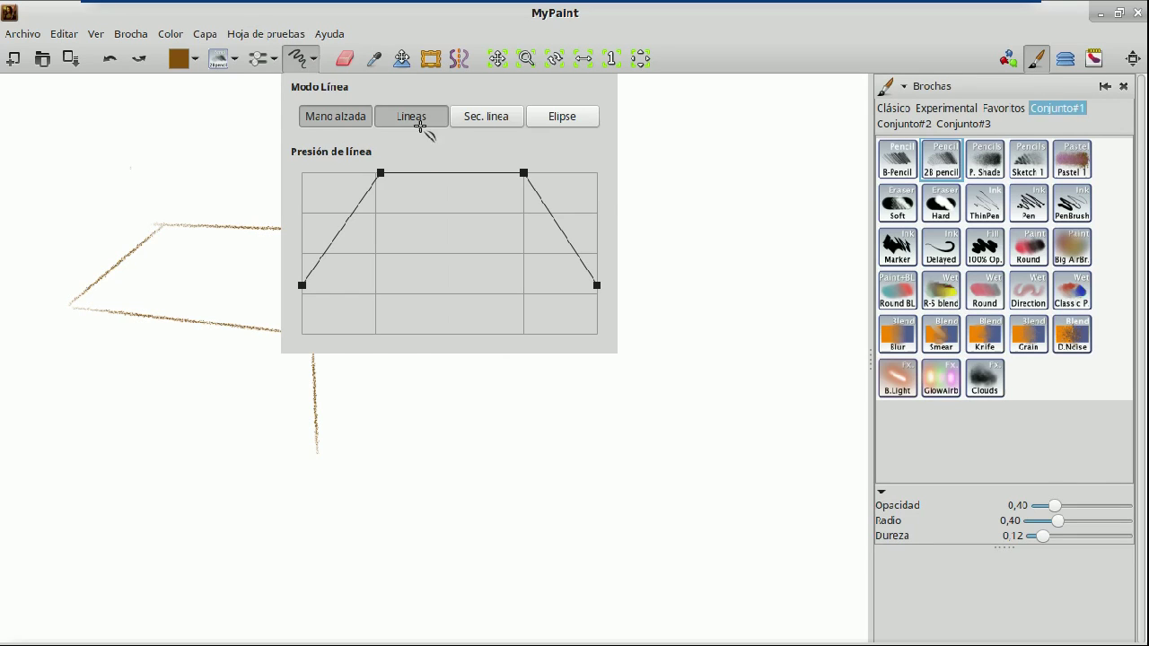
pyautogui.click(420, 126)
pyautogui.moveTo(453, 233); pyautogui.dragTo(451, 377)
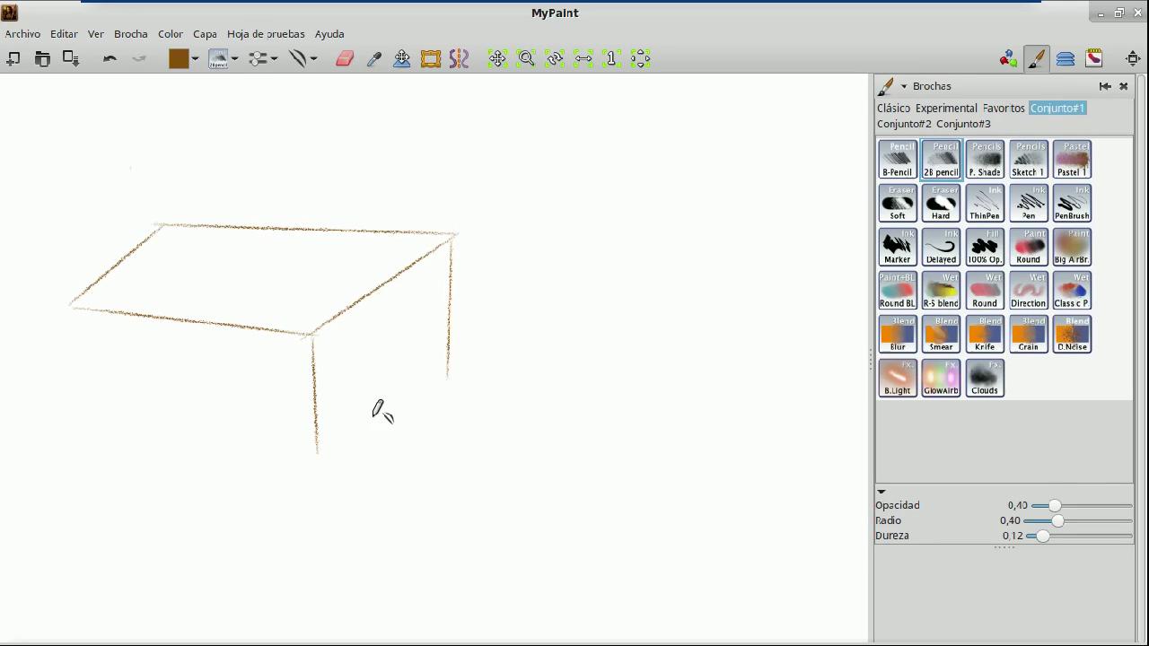
pyautogui.moveTo(324, 462); pyautogui.dragTo(449, 368)
pyautogui.press('b')
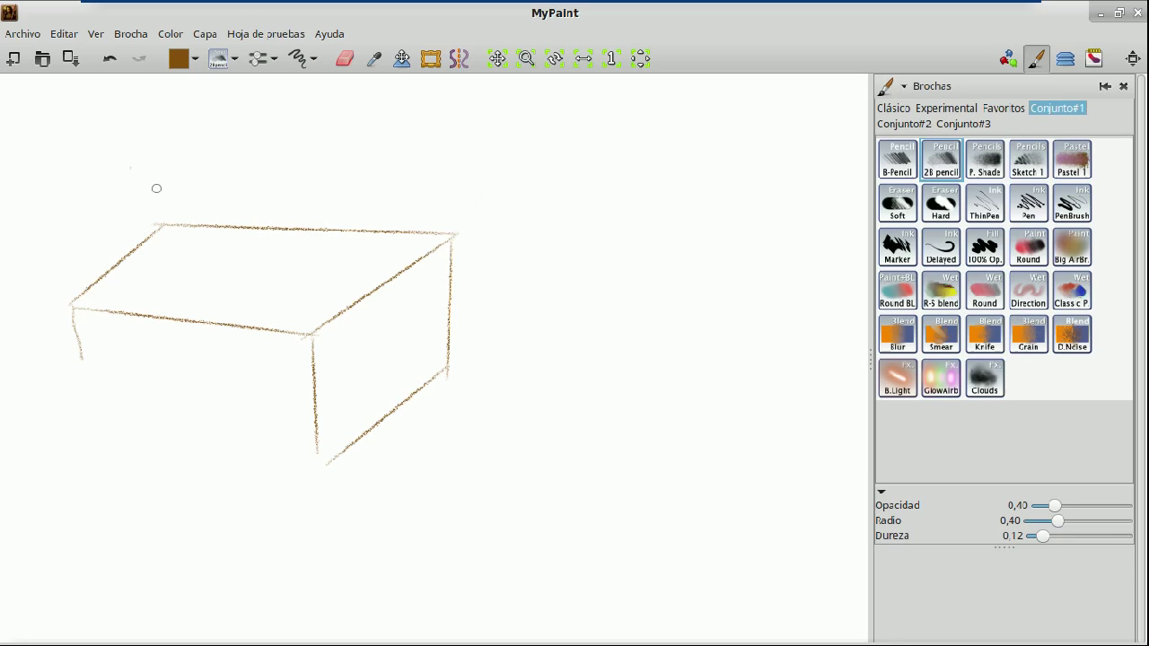
# Close the box's front face with a straight left vertical edge and a straight bottom edge
pyautogui.click(301, 59)
pyautogui.click(386, 129)
pyautogui.moveTo(75, 304); pyautogui.dragTo(73, 437)
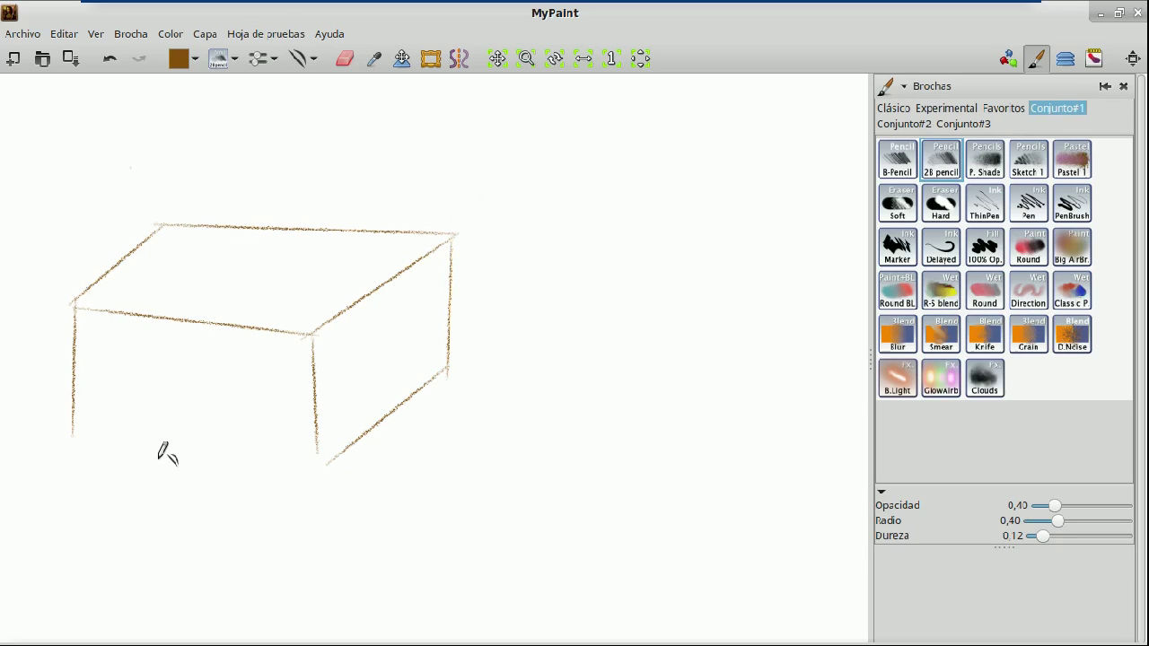
pyautogui.press('b')
pyautogui.click(301, 60)
pyautogui.click(399, 116)
pyautogui.moveTo(72, 429); pyautogui.dragTo(326, 464)
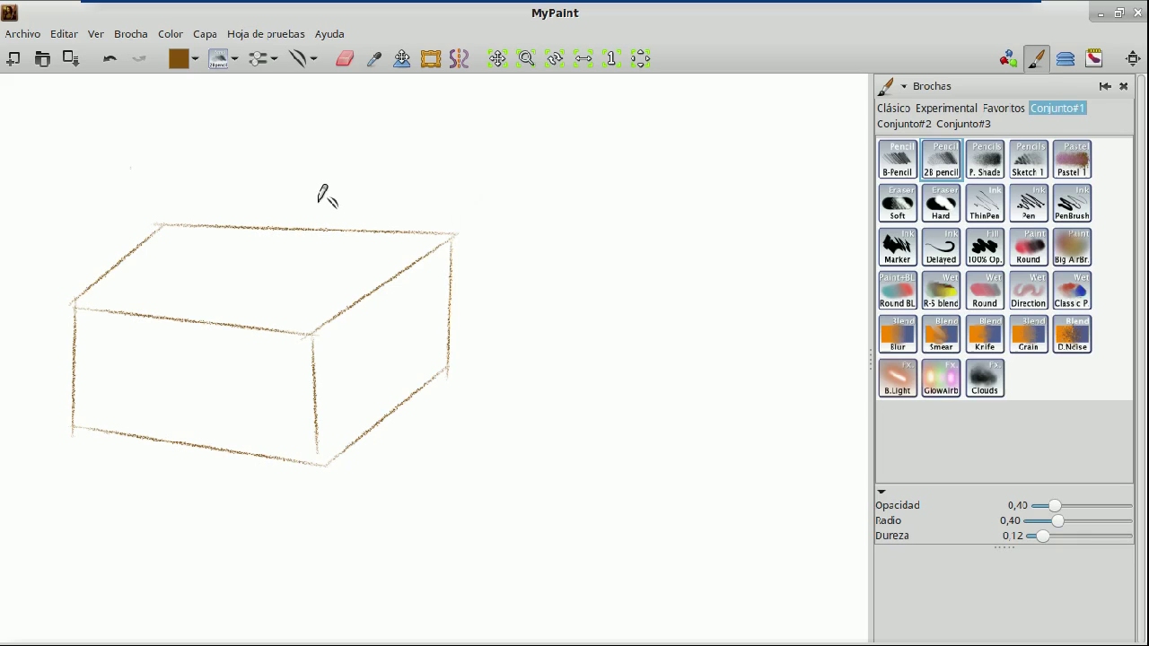
# Scribble a small patch beside the box, and draw a long near-vertical line bent outward into a rightward curve
pyautogui.moveTo(483, 250); pyautogui.dragTo(473, 269)
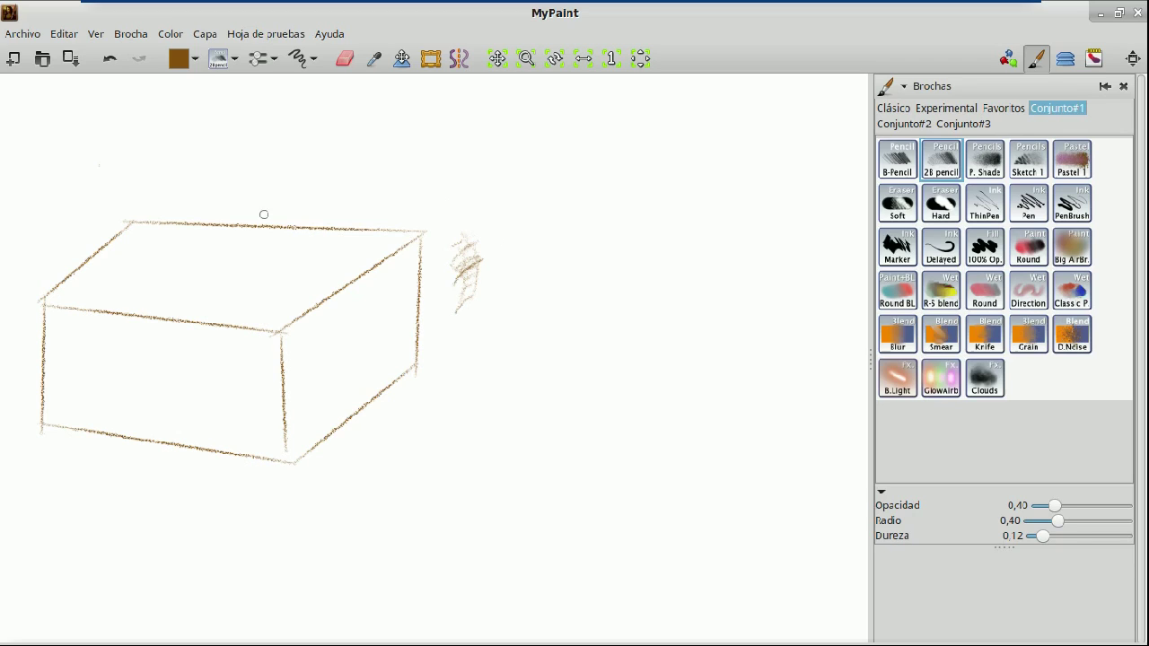
pyautogui.click(305, 59)
pyautogui.click(413, 115)
pyautogui.moveTo(572, 120); pyautogui.dragTo(596, 538)
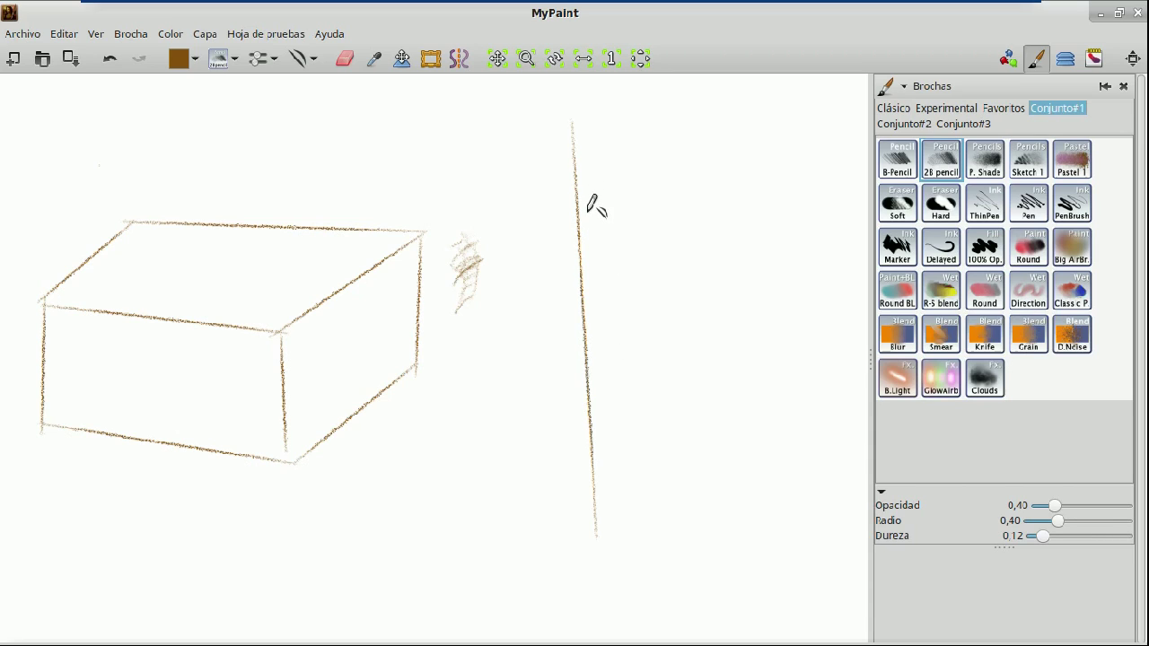
pyautogui.moveTo(587, 216); pyautogui.dragTo(729, 196)
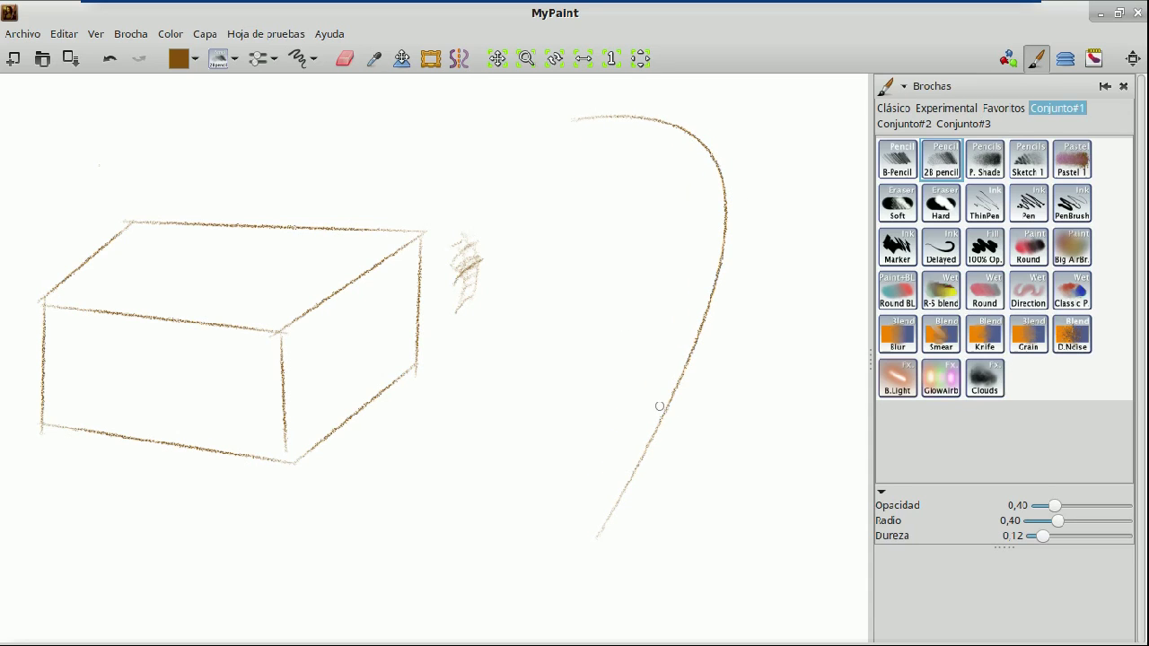
# Add a short mark on the curve and draw a long slanted straight line between the box and the curve
pyautogui.moveTo(669, 415); pyautogui.dragTo(646, 412)
pyautogui.click(302, 57)
pyautogui.click(389, 115)
pyautogui.moveTo(565, 159); pyautogui.dragTo(464, 504)
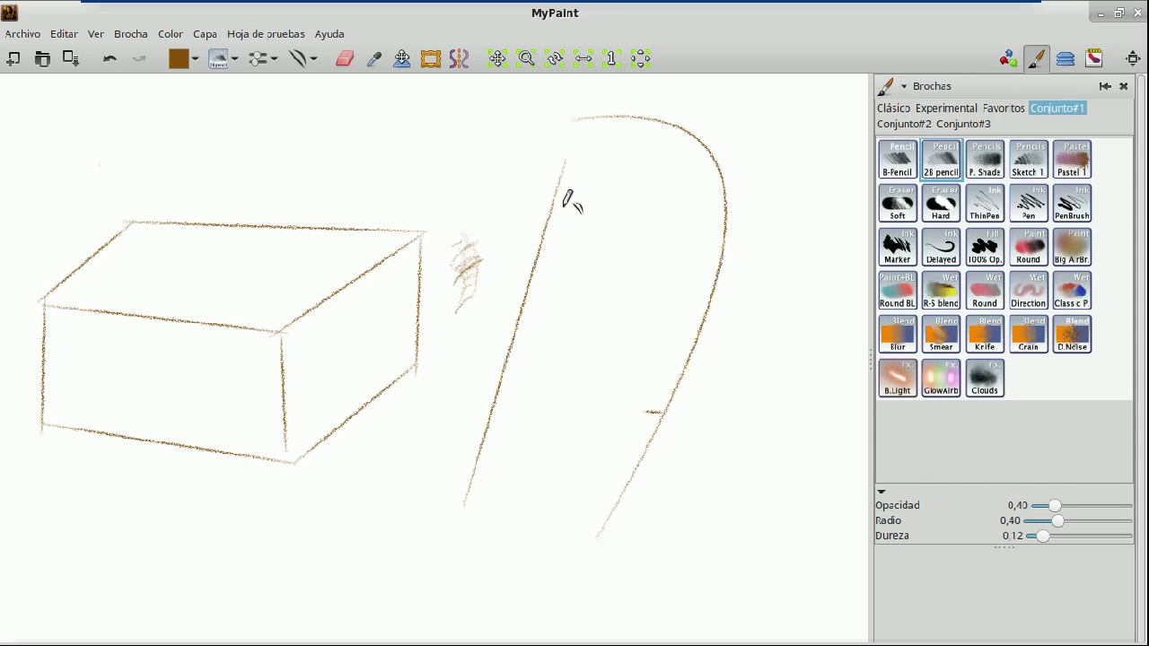
# Draw a straight line across the curve and bend it down near its start and up near its end into an S-curve
pyautogui.moveTo(564, 206); pyautogui.dragTo(833, 235)
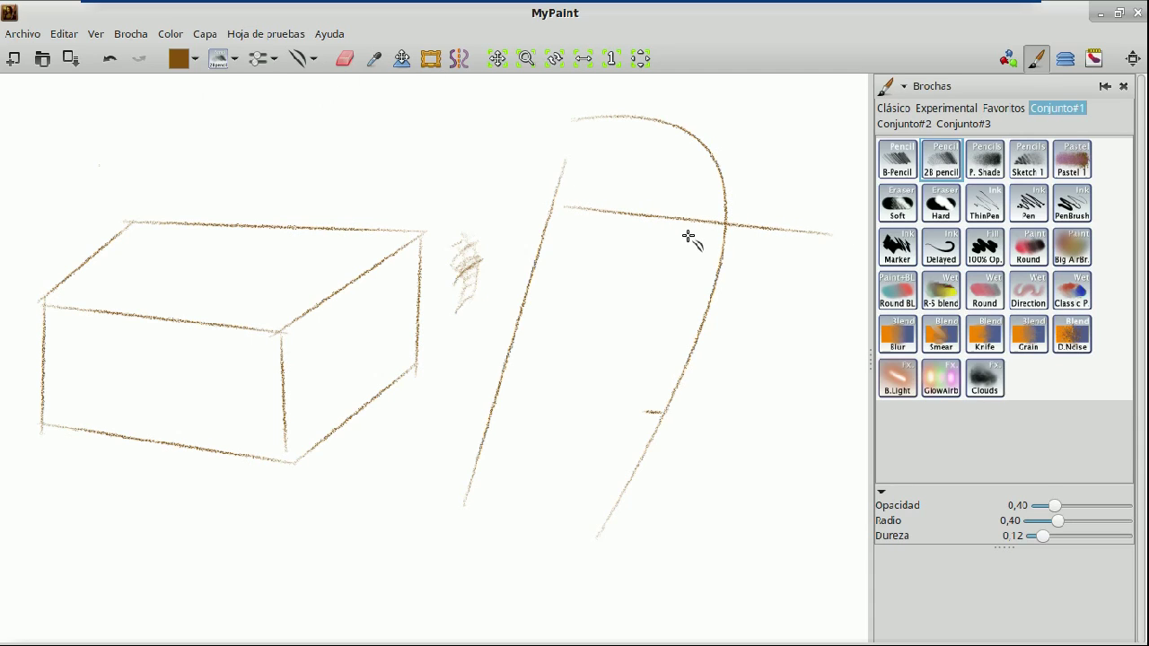
pyautogui.moveTo(633, 218); pyautogui.dragTo(610, 355)
pyautogui.moveTo(754, 290); pyautogui.dragTo(726, 115)
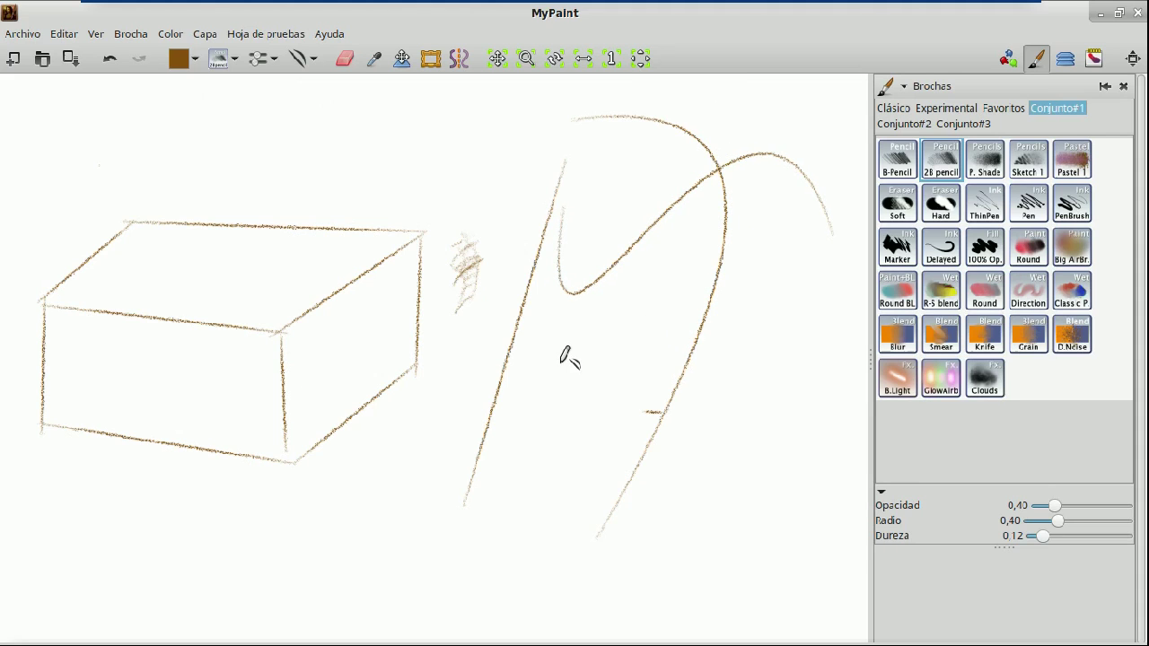
# Draw a horizontal line below the S-curve, bend it upward into an arch, and add a short vertical mark under it
pyautogui.moveTo(541, 362); pyautogui.dragTo(835, 362)
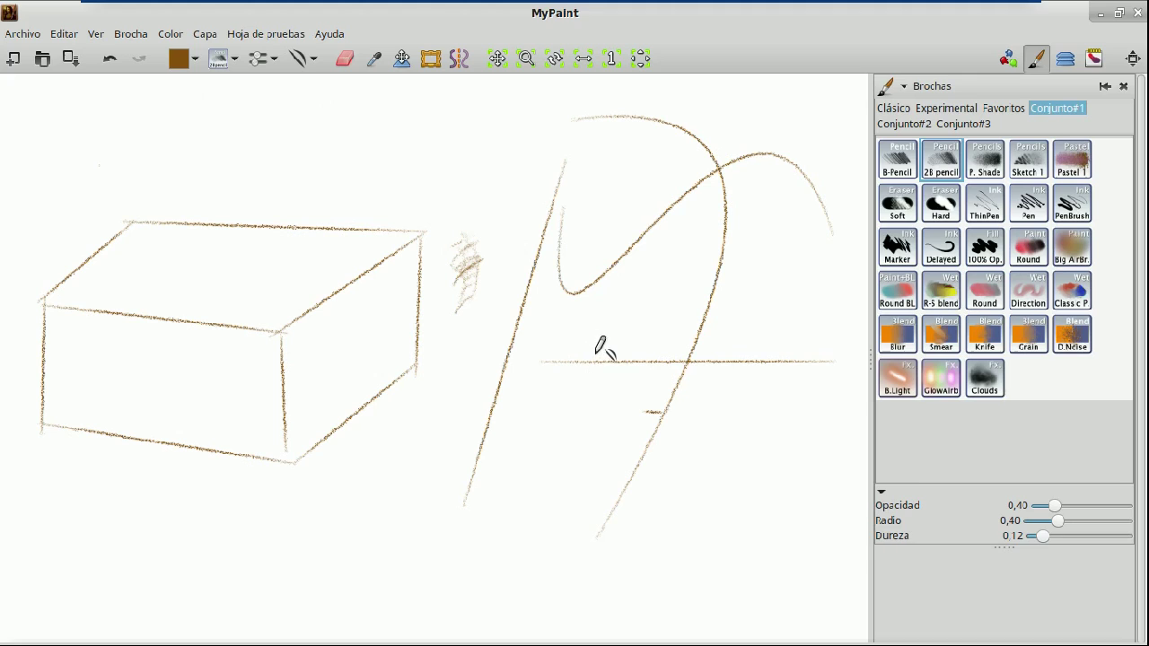
pyautogui.moveTo(599, 350)
pyautogui.mouseDown()
pyautogui.moveTo(605, 300)
pyautogui.moveTo(621, 286)
pyautogui.mouseUp()
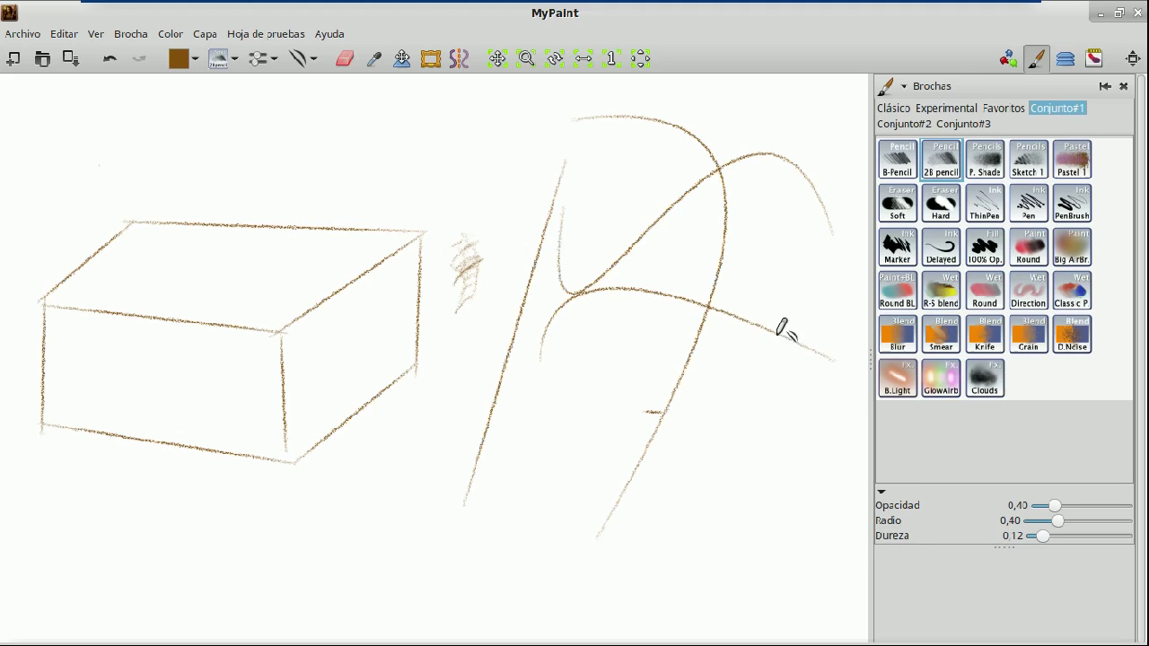
pyautogui.moveTo(768, 337); pyautogui.dragTo(768, 365)
# Draw a horizontal line below the arch and bend it at several points into a tight S-shaped curve, then return to freehand mode
pyautogui.moveTo(531, 406); pyautogui.dragTo(858, 408)
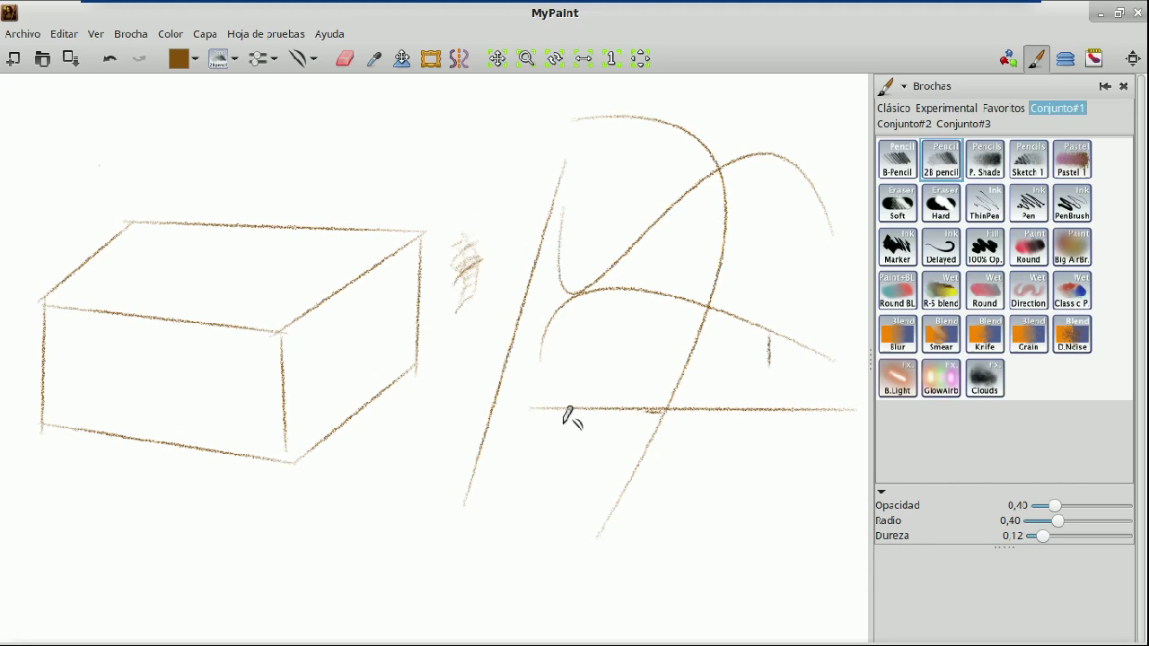
pyautogui.moveTo(607, 406); pyautogui.dragTo(624, 348)
pyautogui.moveTo(801, 379); pyautogui.dragTo(723, 496)
pyautogui.moveTo(619, 372); pyautogui.dragTo(763, 394)
pyautogui.moveTo(718, 462); pyautogui.dragTo(485, 497)
pyautogui.press('b')
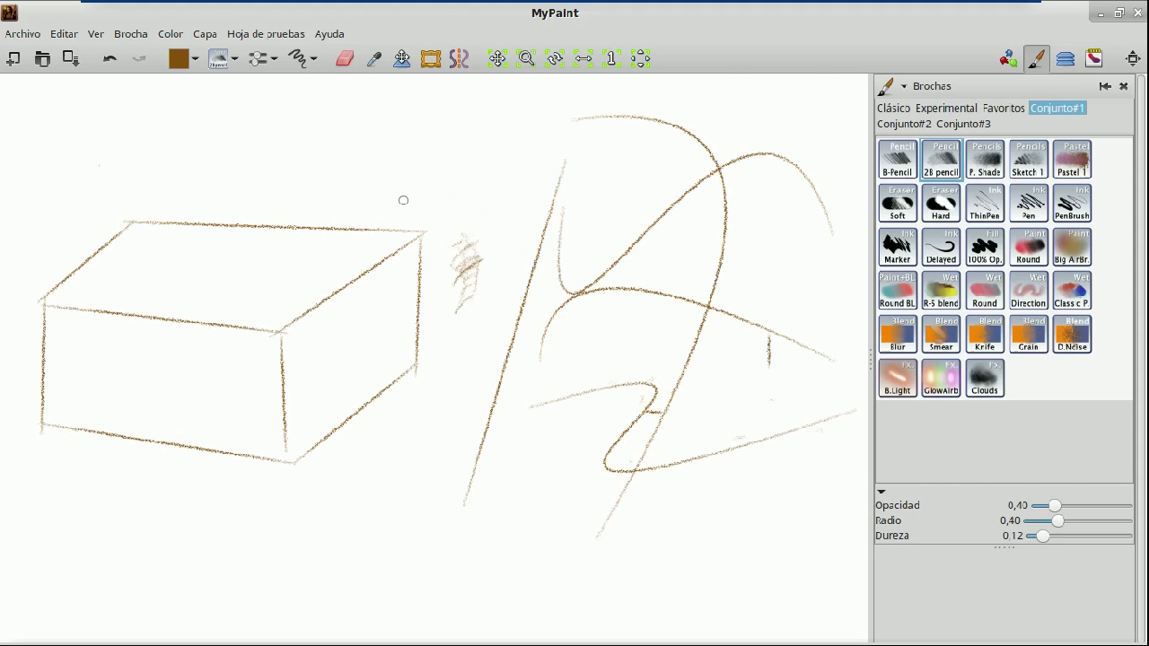
# Draw a fan of straight lines radiating from one point on the empty canvas below the box, using the Líneas mode
pyautogui.scroll(-5, 403, 200)
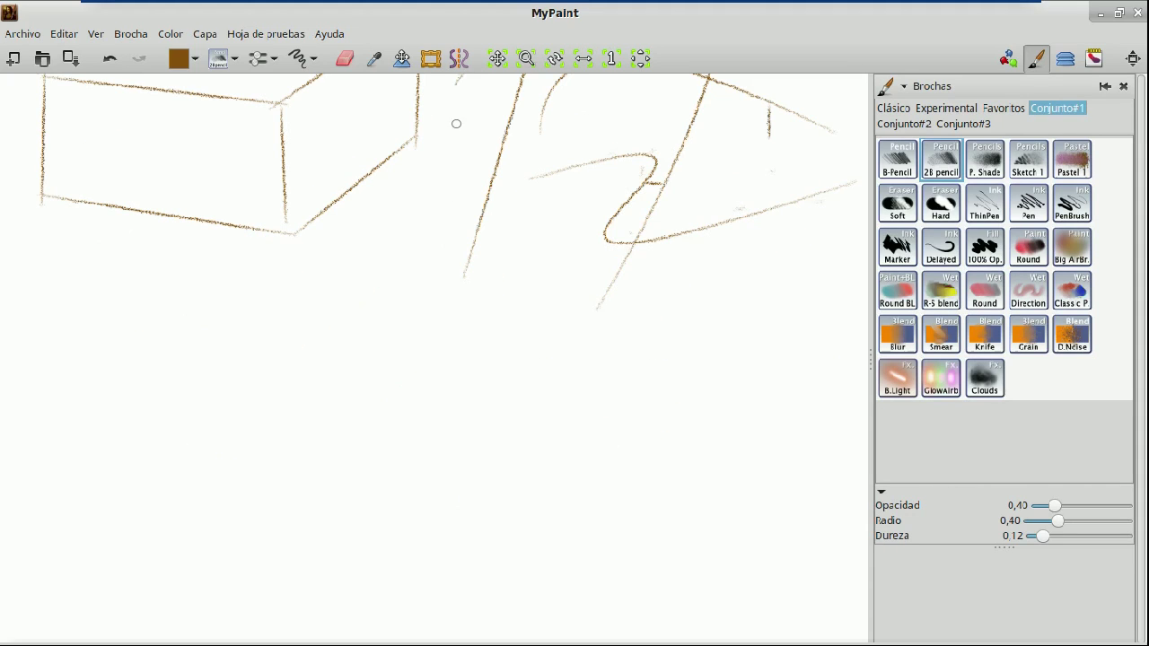
pyautogui.click(314, 57)
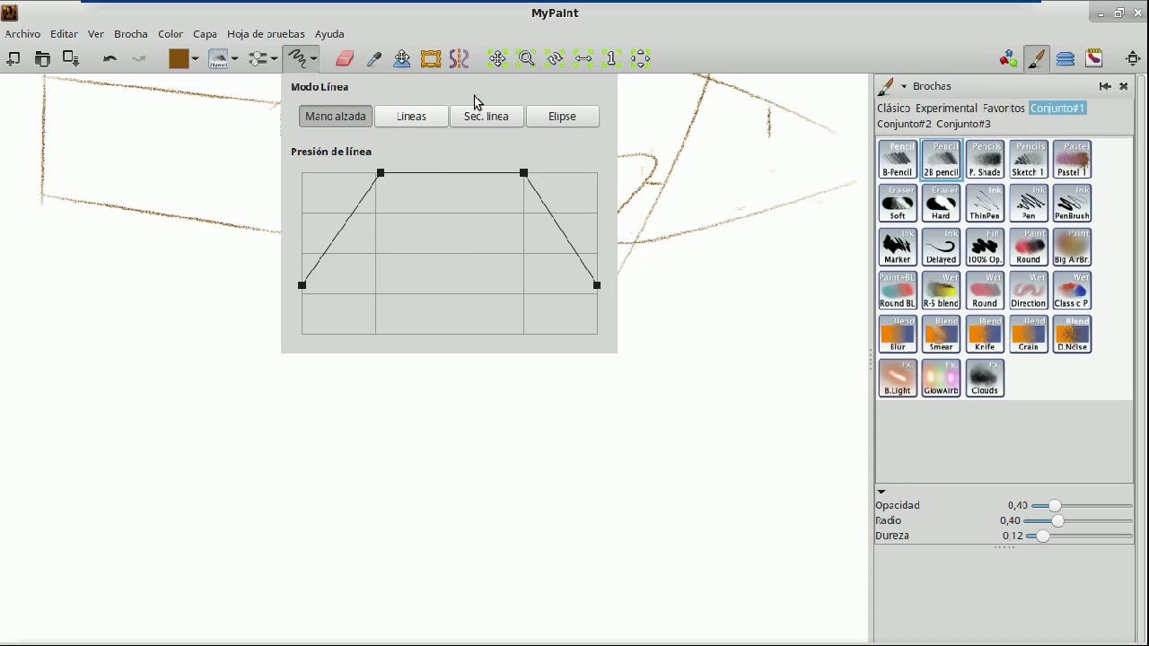
pyautogui.click(421, 124)
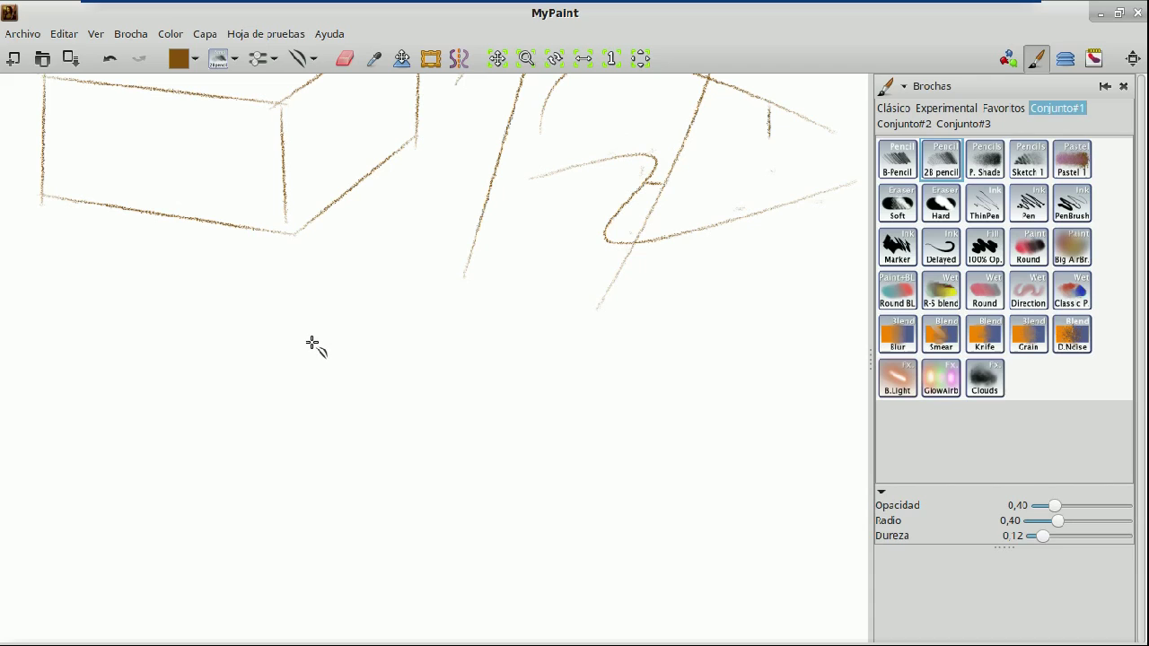
pyautogui.moveTo(314, 332)
pyautogui.mouseDown()
pyautogui.moveTo(596, 312)
pyautogui.moveTo(603, 330)
pyautogui.moveTo(592, 382)
pyautogui.moveTo(515, 490)
pyautogui.moveTo(482, 518)
pyautogui.moveTo(281, 576)
pyautogui.moveTo(310, 575)
pyautogui.moveTo(314, 585)
pyautogui.mouseUp()
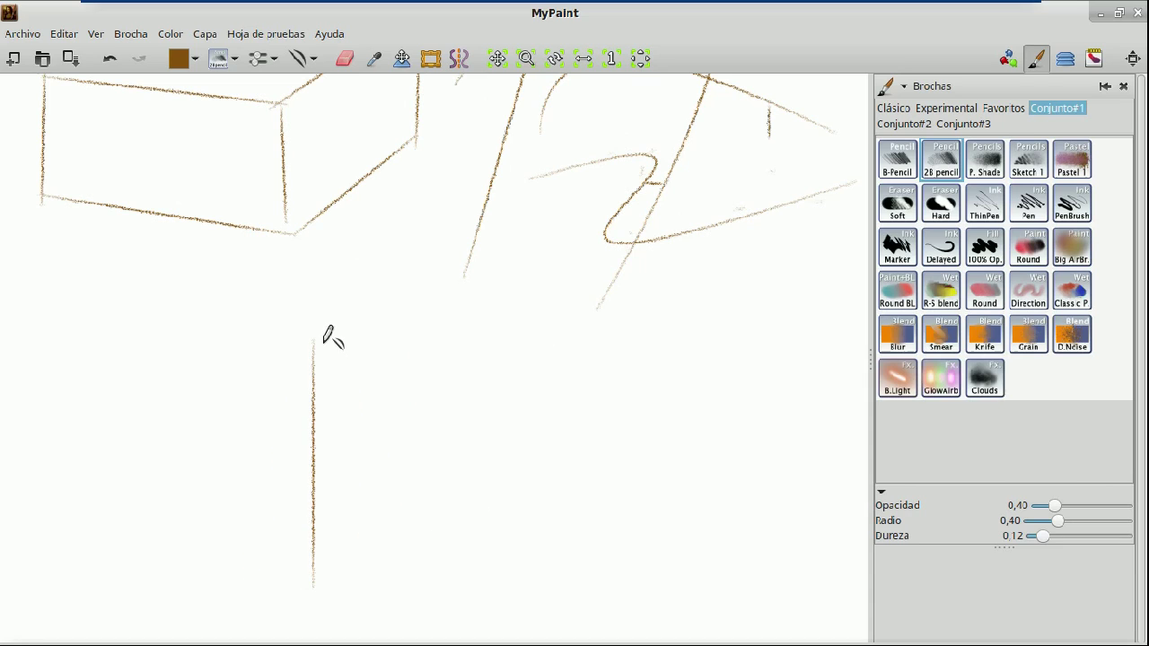
pyautogui.moveTo(319, 332)
pyautogui.mouseDown()
pyautogui.moveTo(354, 392)
pyautogui.moveTo(380, 574)
pyautogui.moveTo(319, 590)
pyautogui.moveTo(378, 574)
pyautogui.mouseUp()
pyautogui.press('b')
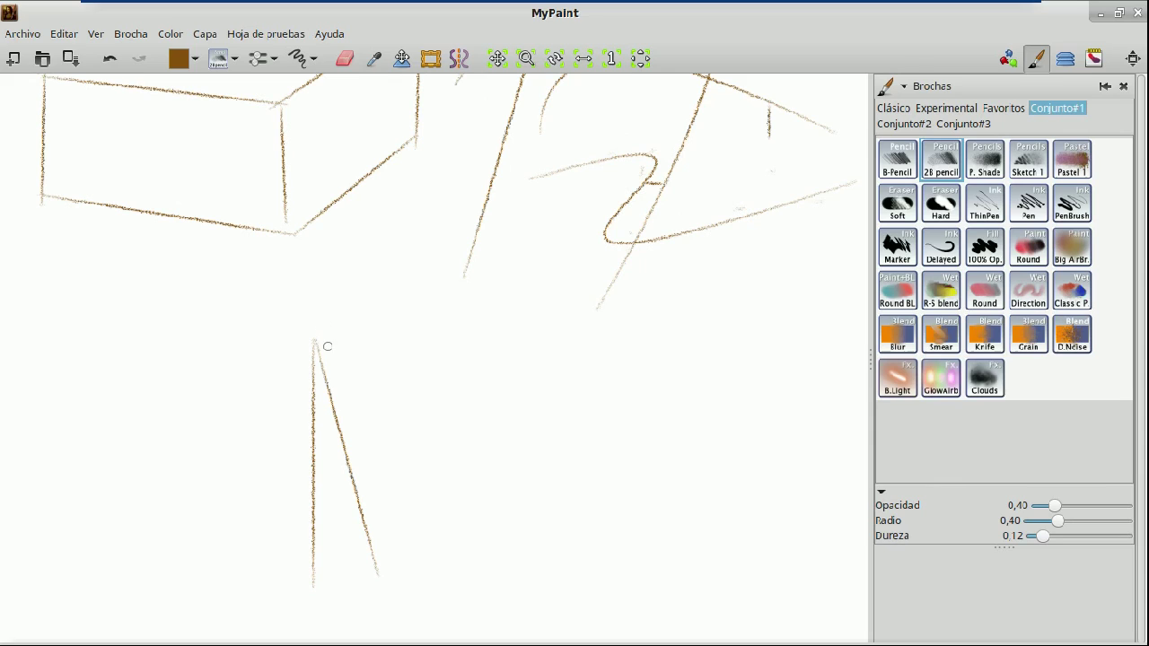
pyautogui.click(302, 59)
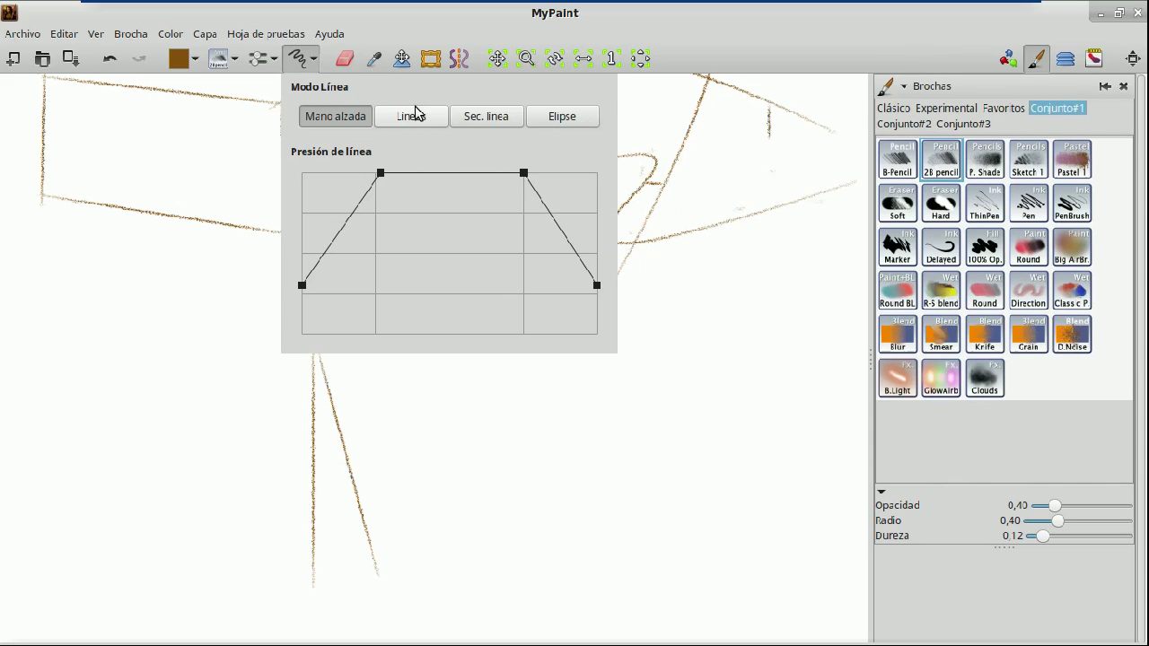
pyautogui.click(416, 114)
pyautogui.moveTo(316, 341); pyautogui.dragTo(465, 526)
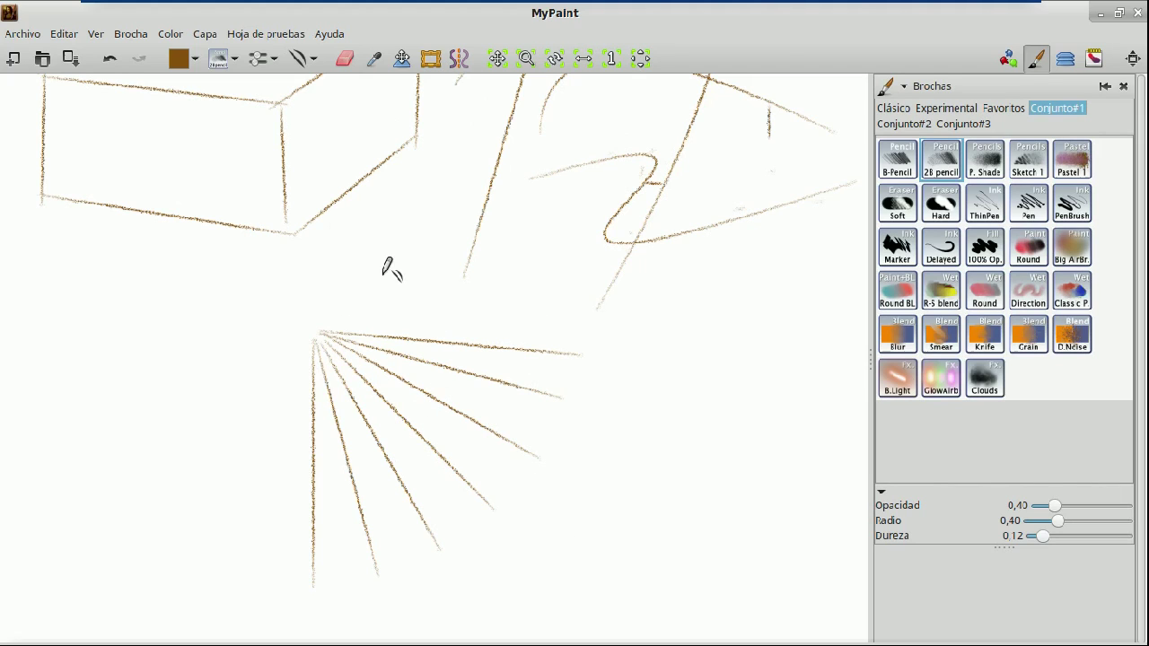
pyautogui.scroll(-5, 290, 247)
pyautogui.hscroll(-10, 282, 248)
pyautogui.hotkey('ctrl', 'z')
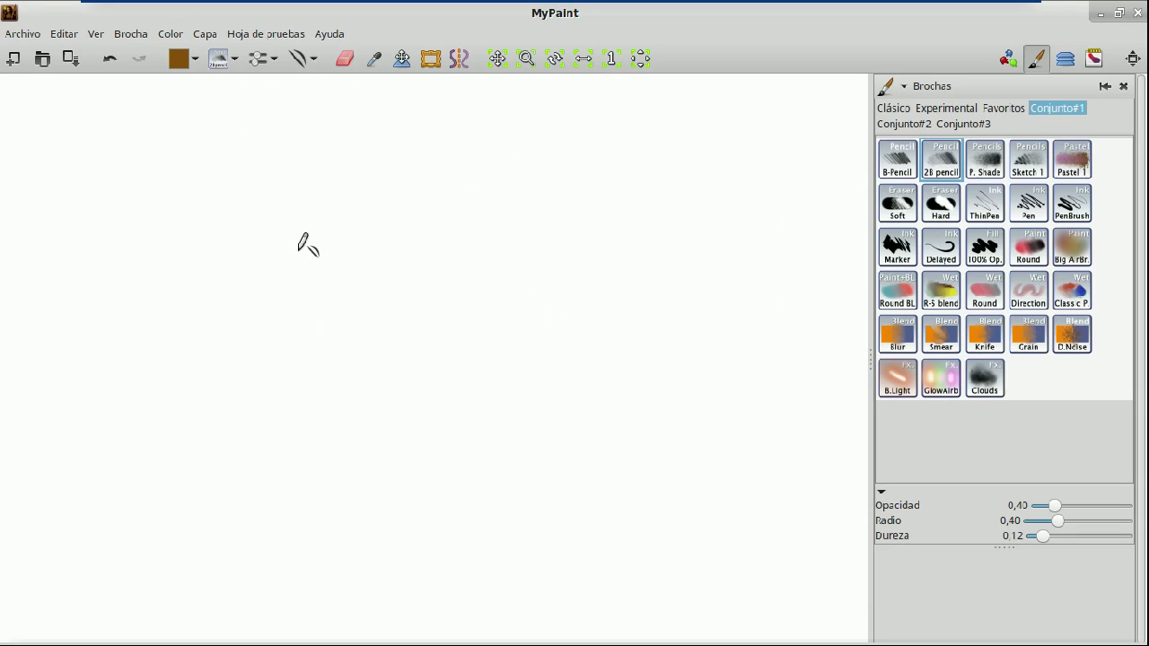
pyautogui.hotkey('ctrl', 'y')
pyautogui.hscroll(5, 352, 212)
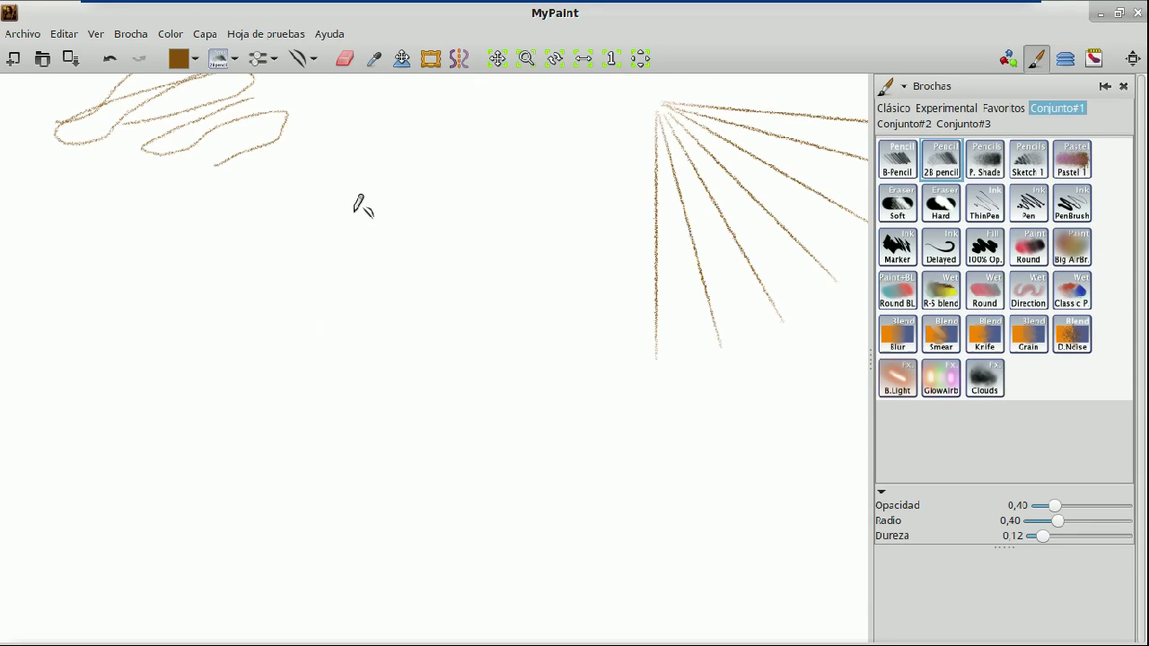
# Draw chains of connected straight segments and a long slanted line beside the fan, using the Sec. línea and Líneas modes
pyautogui.click(313, 59)
pyautogui.click(500, 117)
pyautogui.press('b')
pyautogui.click(305, 58)
pyautogui.click(426, 119)
pyautogui.click(311, 59)
pyautogui.click(505, 124)
pyautogui.moveTo(261, 75); pyautogui.dragTo(119, 298)
pyautogui.click(268, 316)
pyautogui.click(296, 242)
pyautogui.click(357, 239)
pyautogui.moveTo(454, 298); pyautogui.dragTo(421, 298)
pyautogui.moveTo(392, 362); pyautogui.dragTo(331, 403)
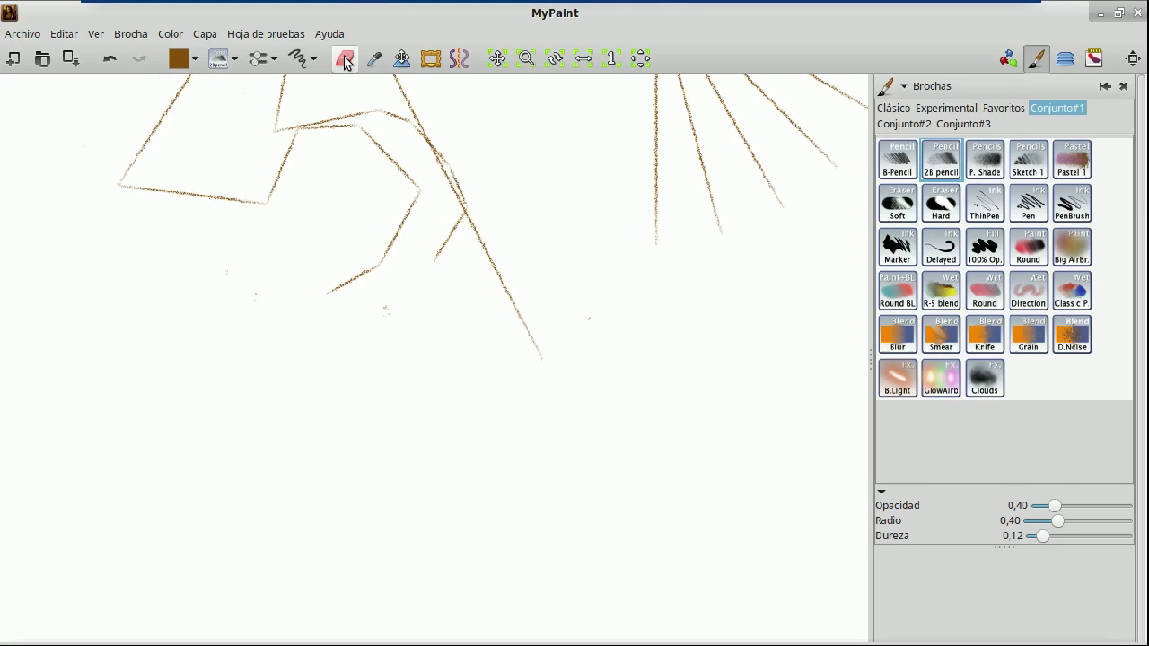
# Draw several overlapping ellipses below the connected lines in Elipse mode: a small one, a tall one and a long flat one
pyautogui.click(303, 57)
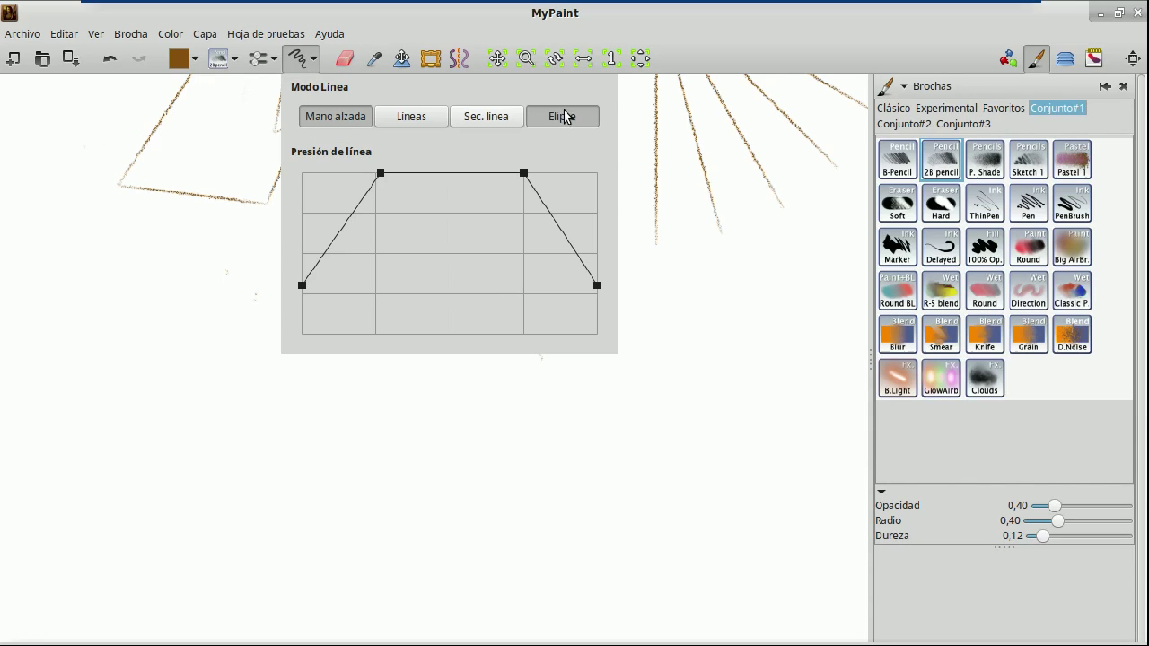
pyautogui.click(559, 115)
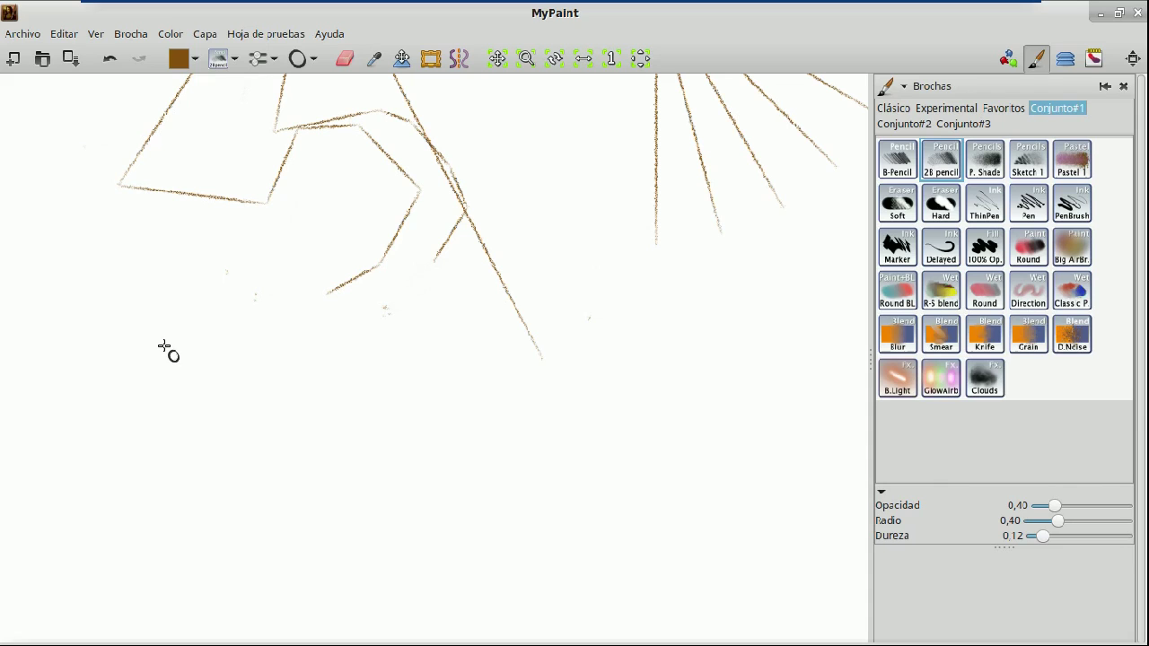
pyautogui.moveTo(136, 349)
pyautogui.mouseDown()
pyautogui.moveTo(162, 333)
pyautogui.moveTo(171, 359)
pyautogui.moveTo(208, 364)
pyautogui.moveTo(208, 388)
pyautogui.moveTo(170, 436)
pyautogui.moveTo(192, 425)
pyautogui.moveTo(179, 422)
pyautogui.moveTo(198, 409)
pyautogui.moveTo(192, 418)
pyautogui.moveTo(180, 403)
pyautogui.moveTo(188, 371)
pyautogui.moveTo(190, 408)
pyautogui.moveTo(160, 447)
pyautogui.moveTo(246, 465)
pyautogui.mouseUp()
pyautogui.click(246, 466)
pyautogui.moveTo(287, 392)
pyautogui.mouseDown()
pyautogui.moveTo(256, 350)
pyautogui.moveTo(296, 289)
pyautogui.moveTo(259, 260)
pyautogui.moveTo(272, 261)
pyautogui.moveTo(239, 256)
pyautogui.moveTo(197, 297)
pyautogui.moveTo(174, 385)
pyautogui.moveTo(195, 239)
pyautogui.moveTo(222, 242)
pyautogui.moveTo(252, 259)
pyautogui.moveTo(259, 282)
pyautogui.moveTo(234, 260)
pyautogui.moveTo(269, 299)
pyautogui.moveTo(278, 350)
pyautogui.moveTo(272, 308)
pyautogui.moveTo(224, 310)
pyautogui.moveTo(204, 330)
pyautogui.moveTo(213, 385)
pyautogui.moveTo(74, 385)
pyautogui.moveTo(86, 370)
pyautogui.mouseUp()
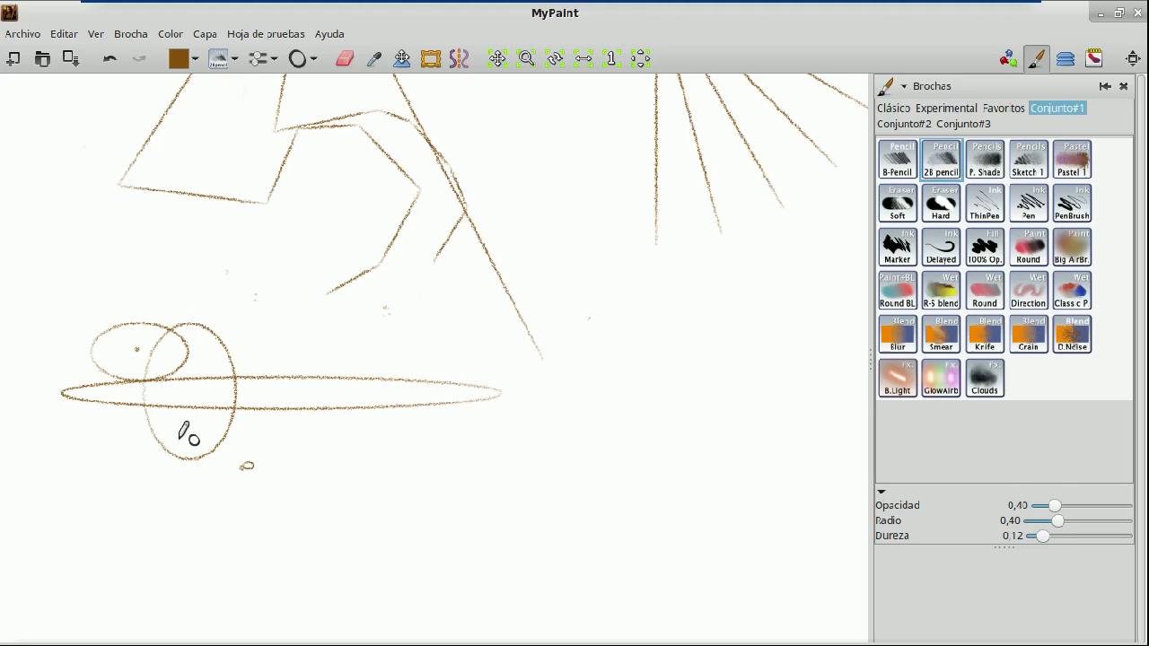
# Mark a small cross in freehand mode and draw a wide, flat ellipse centred on it in Elipse mode
pyautogui.click(316, 59)
pyautogui.click(352, 115)
pyautogui.click(313, 59)
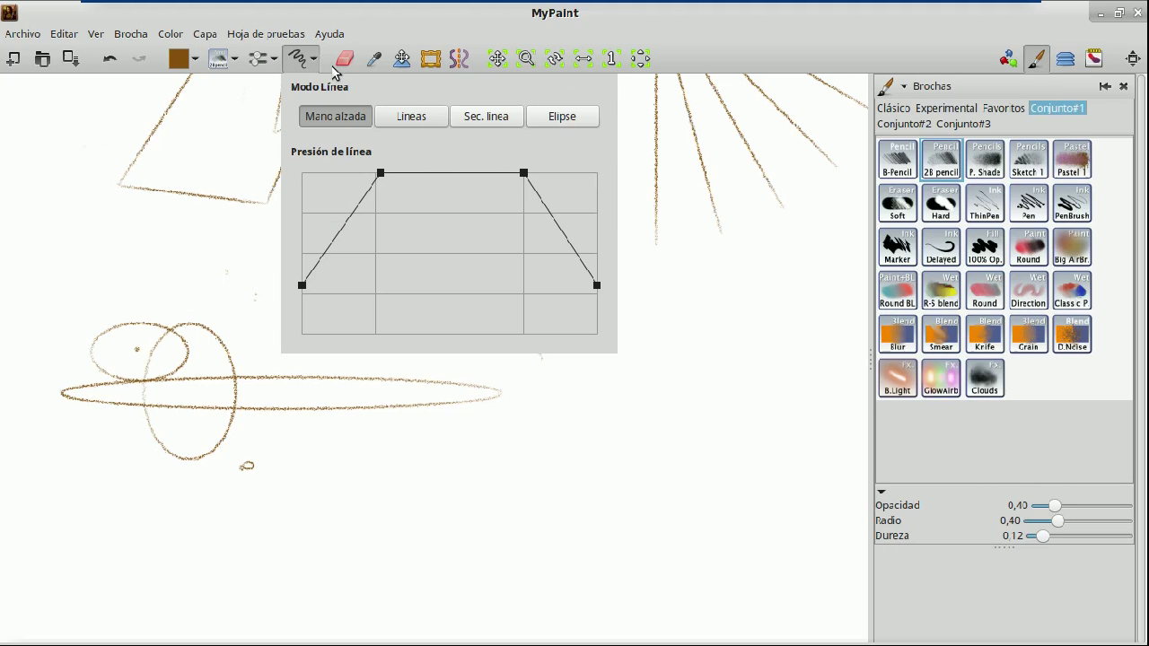
pyautogui.click(565, 115)
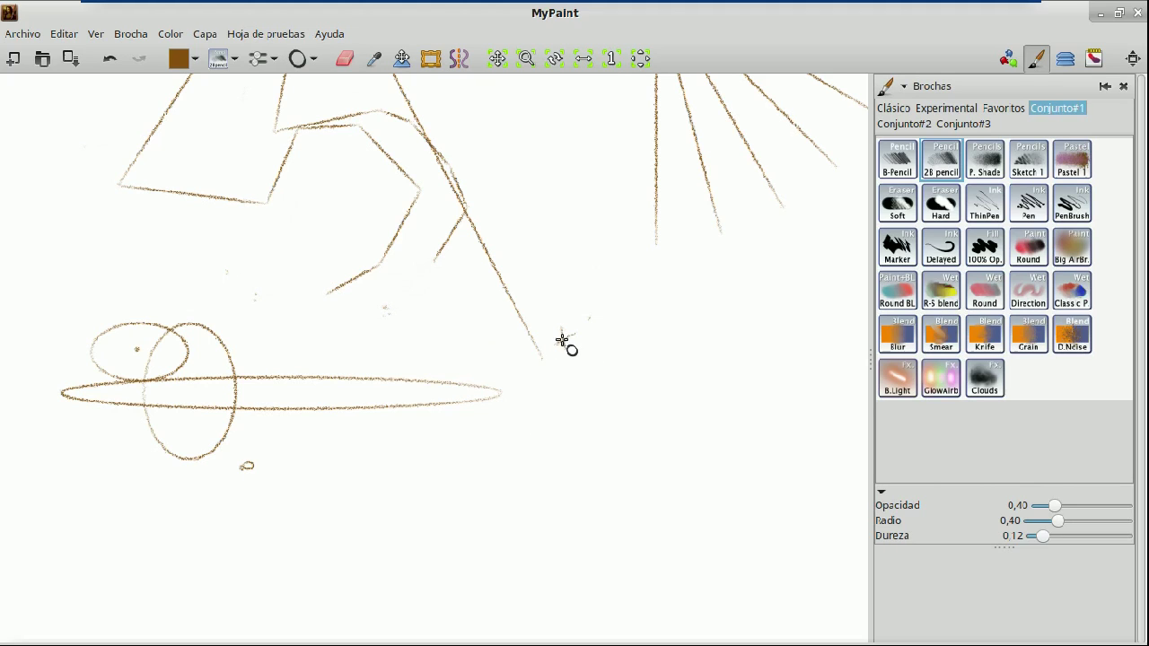
pyautogui.moveTo(567, 341)
pyautogui.mouseDown()
pyautogui.moveTo(603, 343)
pyautogui.moveTo(630, 375)
pyautogui.moveTo(724, 374)
pyautogui.moveTo(748, 326)
pyautogui.moveTo(752, 260)
pyautogui.moveTo(733, 379)
pyautogui.moveTo(621, 398)
pyautogui.moveTo(589, 466)
pyautogui.moveTo(587, 502)
pyautogui.moveTo(607, 403)
pyautogui.moveTo(717, 349)
pyautogui.moveTo(703, 346)
pyautogui.moveTo(725, 346)
pyautogui.moveTo(711, 392)
pyautogui.moveTo(682, 421)
pyautogui.moveTo(562, 480)
pyautogui.moveTo(485, 453)
pyautogui.moveTo(459, 367)
pyautogui.moveTo(461, 324)
pyautogui.moveTo(475, 407)
pyautogui.moveTo(512, 443)
pyautogui.moveTo(611, 458)
pyautogui.moveTo(618, 433)
pyautogui.moveTo(601, 400)
pyautogui.moveTo(680, 510)
pyautogui.moveTo(667, 485)
pyautogui.moveTo(711, 474)
pyautogui.moveTo(735, 364)
pyautogui.moveTo(731, 331)
pyautogui.moveTo(613, 333)
pyautogui.moveTo(718, 332)
pyautogui.moveTo(713, 295)
pyautogui.moveTo(641, 224)
pyautogui.moveTo(697, 290)
pyautogui.moveTo(669, 379)
pyautogui.moveTo(697, 315)
pyautogui.moveTo(698, 343)
pyautogui.mouseUp()
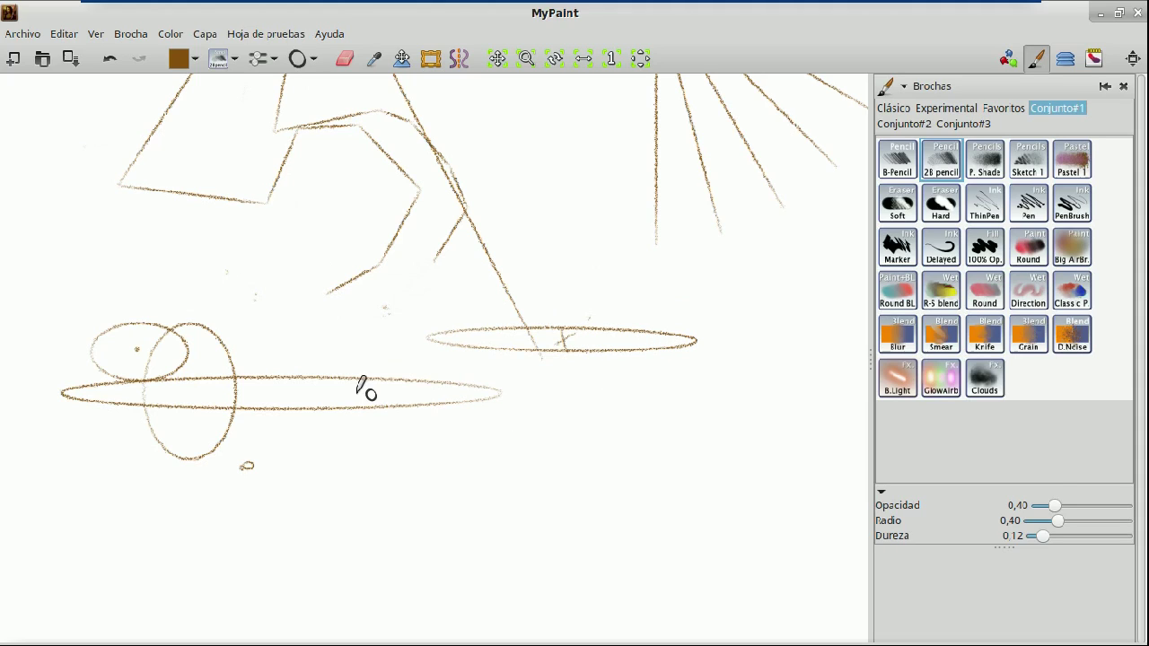
# Draw freehand strokes from the flat ellipse's centre to cross marks, and two long vertical strokes joined by a short one at their upper ends
pyautogui.click(312, 60)
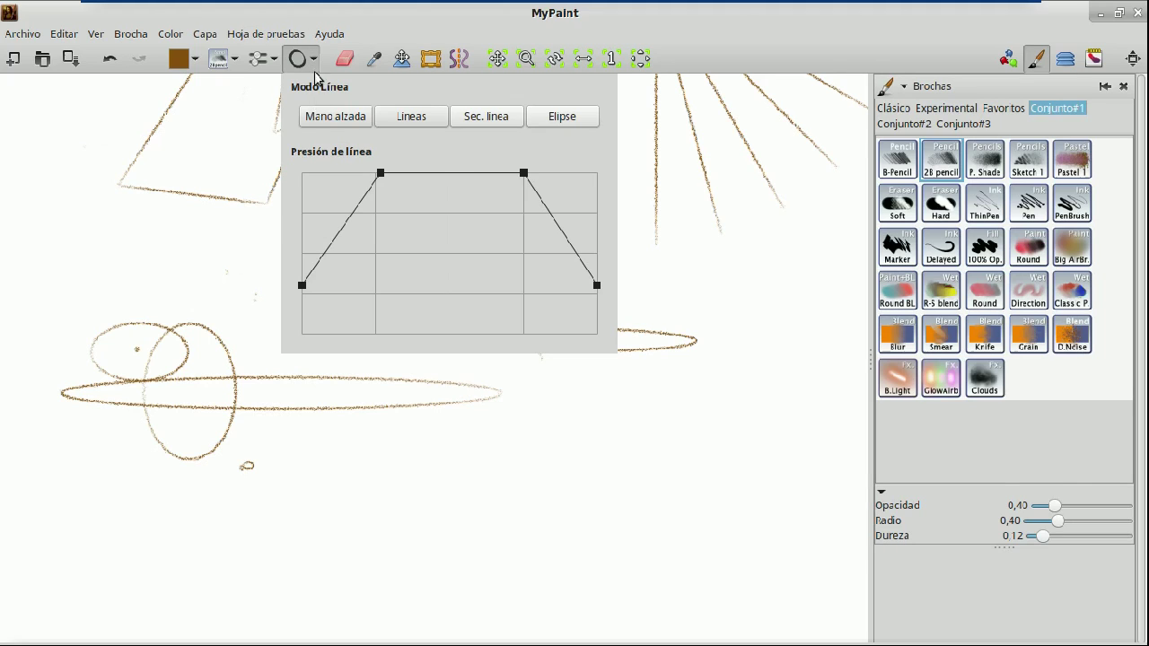
pyautogui.click(334, 115)
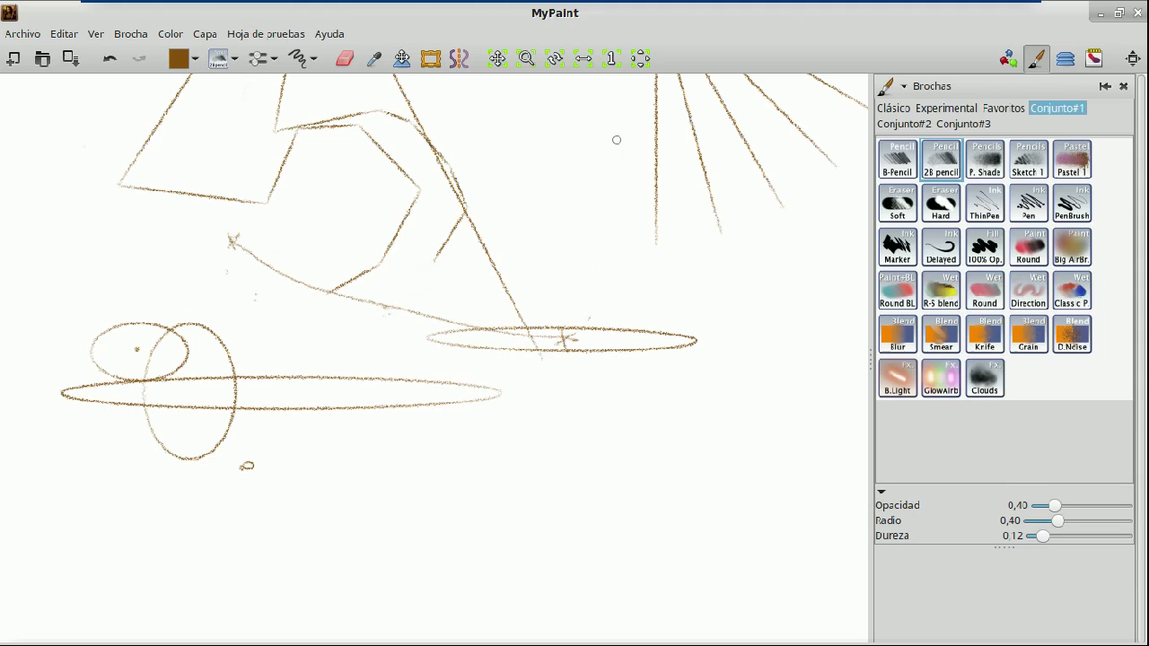
pyautogui.moveTo(607, 155); pyautogui.dragTo(561, 277)
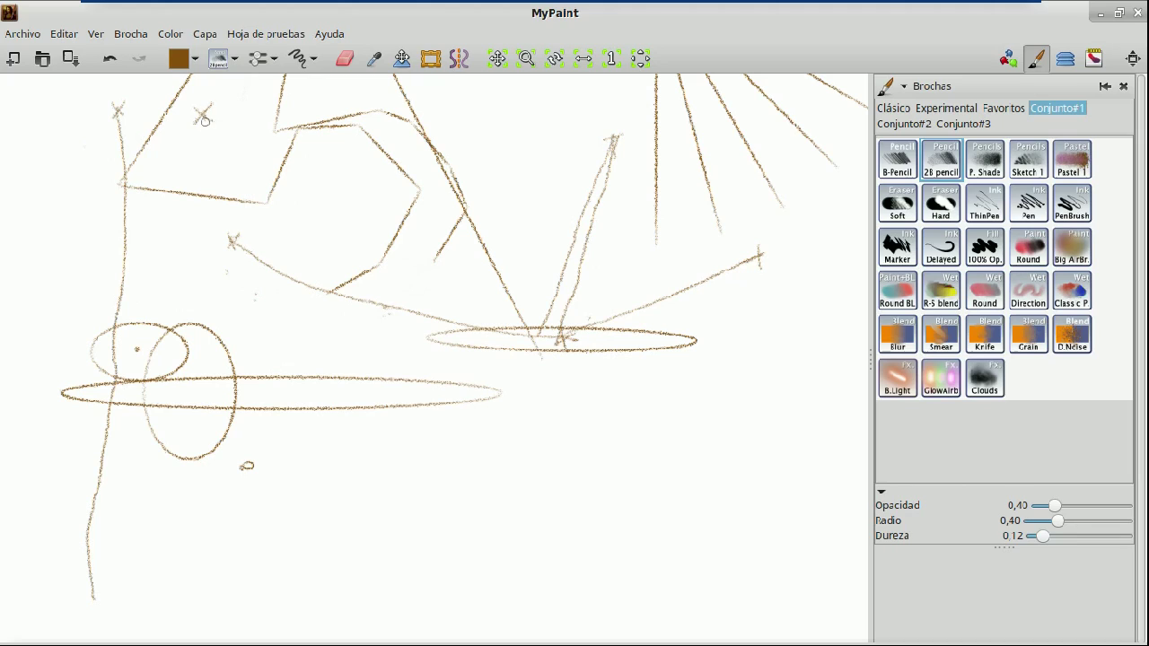
pyautogui.moveTo(209, 329); pyautogui.dragTo(210, 458)
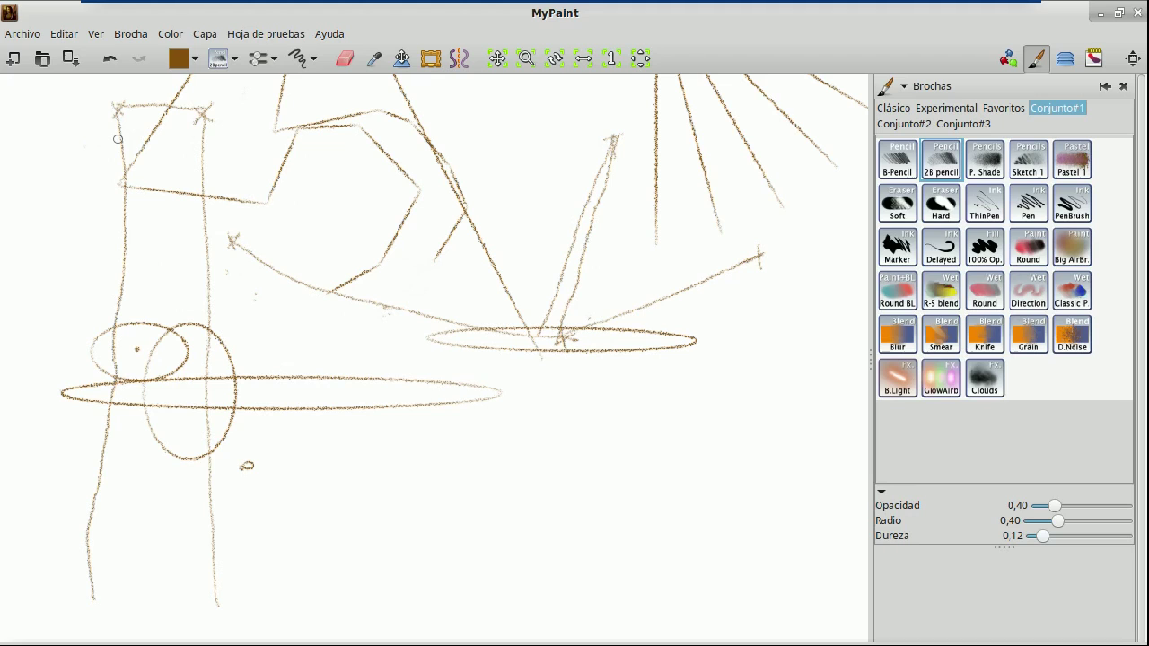
# Zoom out and review all the freehand strokes, straight lines, curves and ellipses drawn on the canvas
pyautogui.scroll(-5, 116, 139)
pyautogui.scroll(2, 117, 139)
pyautogui.scroll(3, 117, 139)
pyautogui.hscroll(-5, 116, 139)
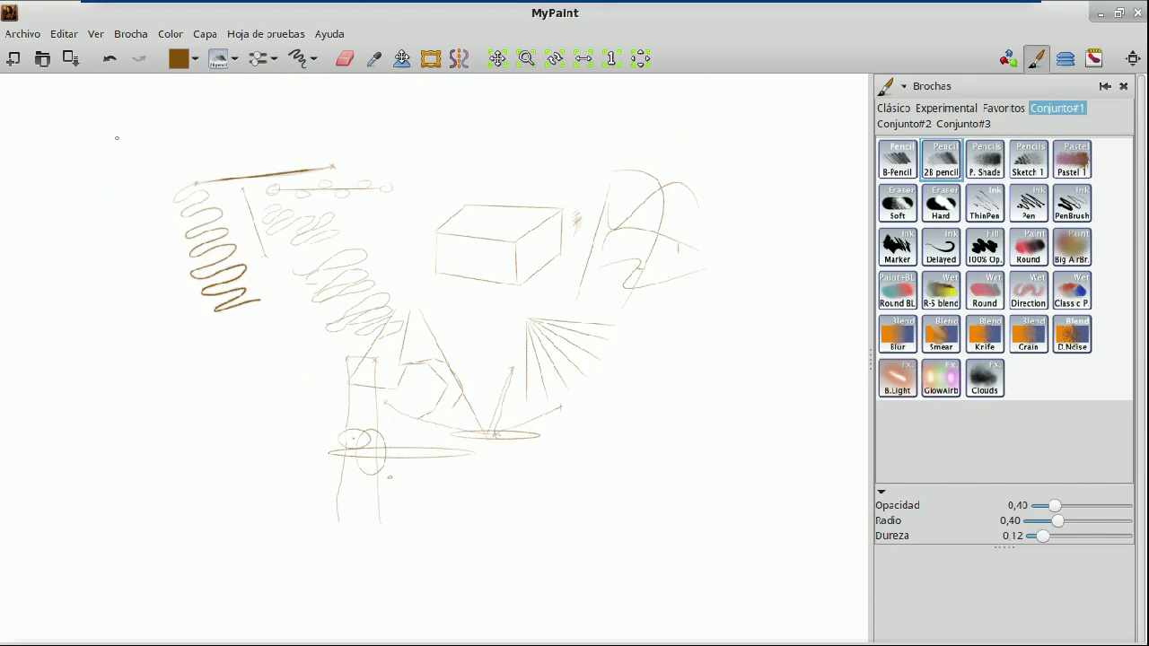
pyautogui.scroll(2, 116, 138)
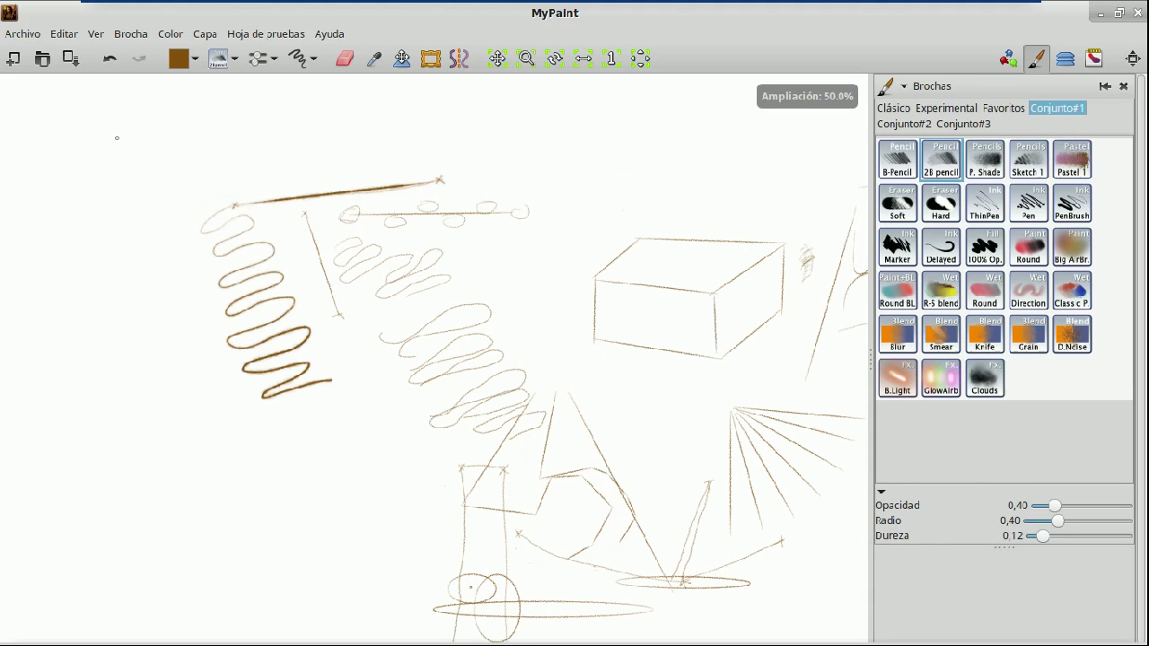
pyautogui.hscroll(2, 117, 138)
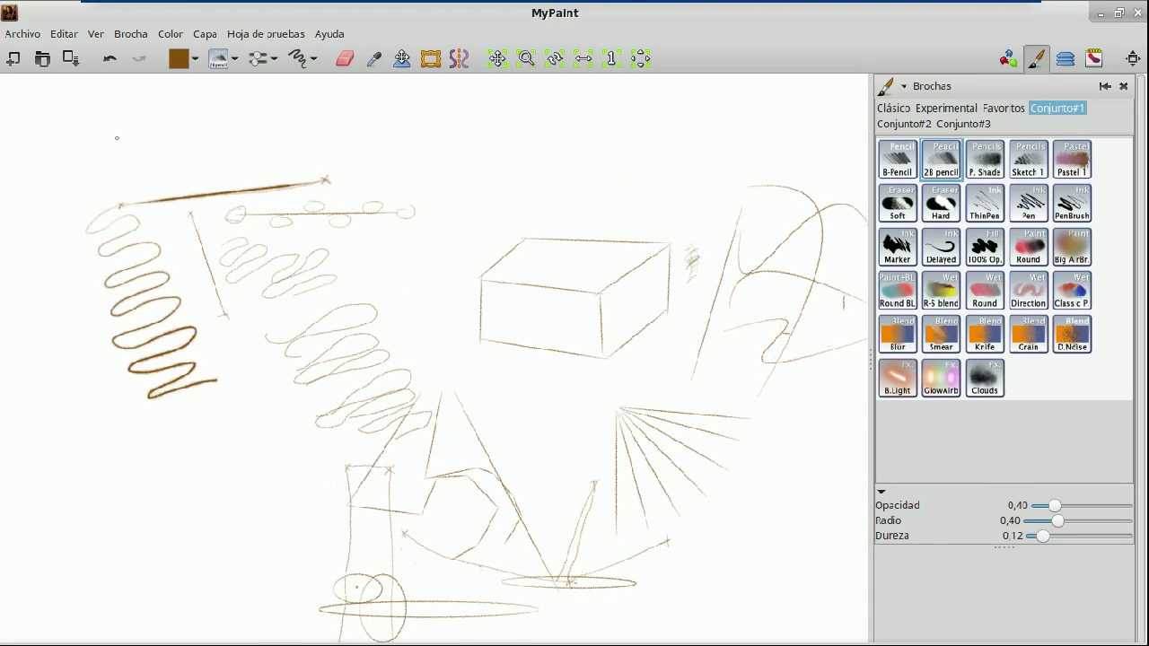
pyautogui.hscroll(2, 117, 138)
pyautogui.hscroll(3, 117, 137)
pyautogui.hscroll(-3, 117, 137)
pyautogui.moveTo(216, 643)
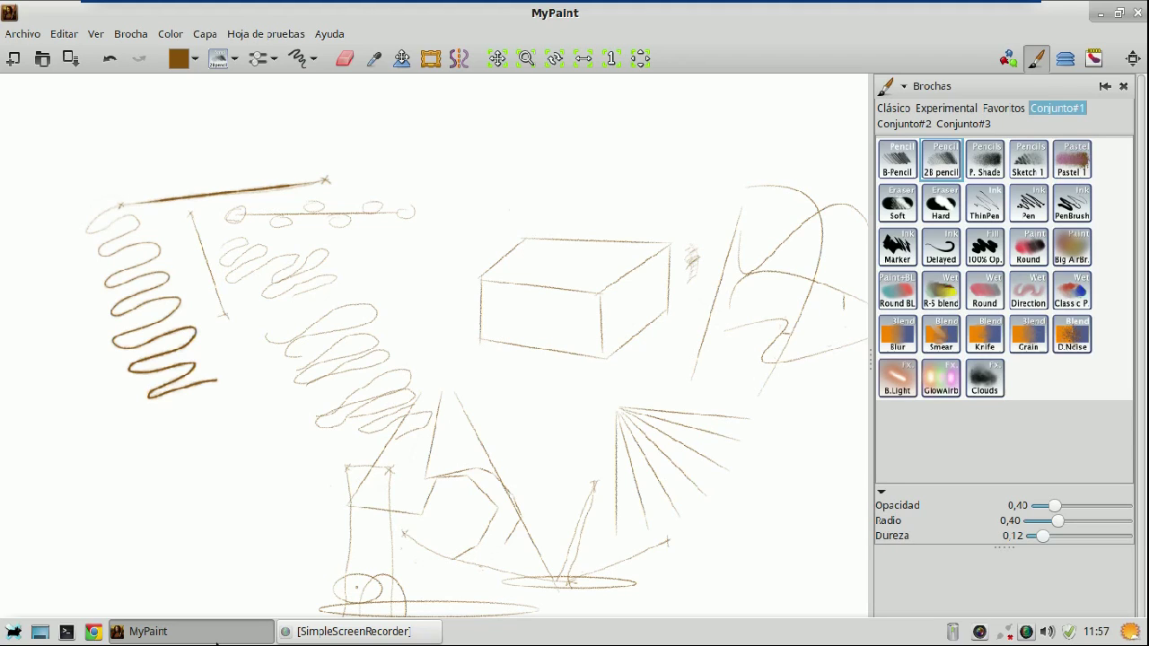